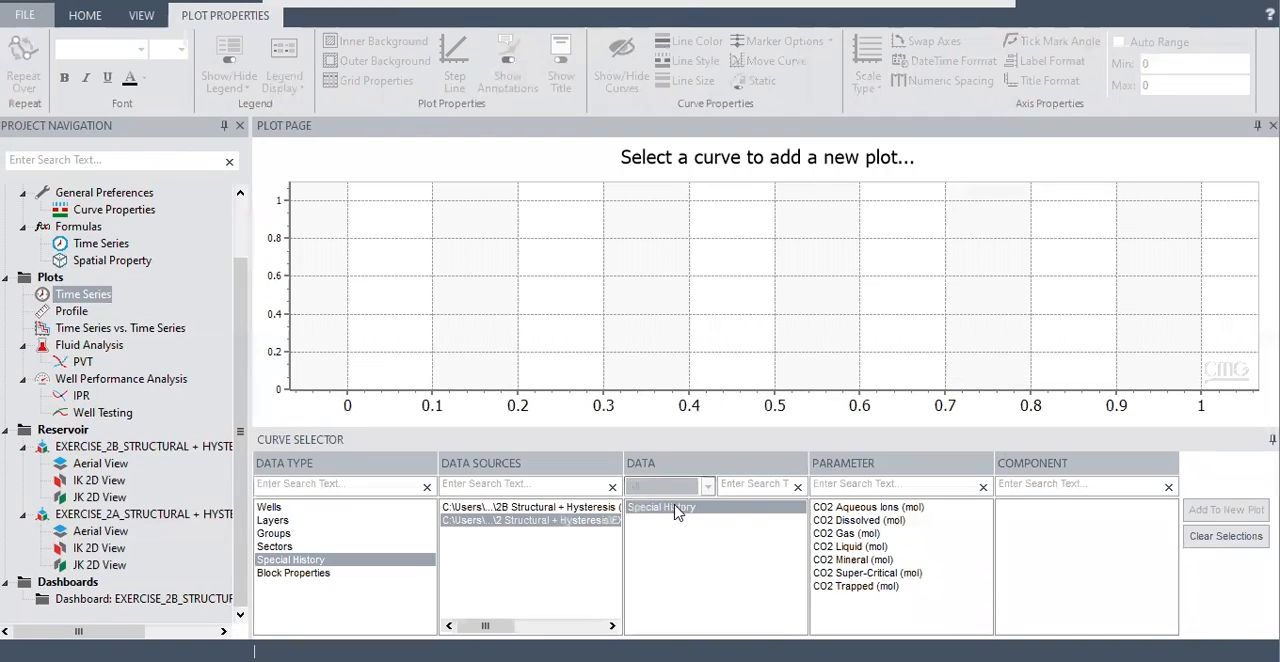
# Plot the Special History CO2 Super-Critical (mol) time series for the Exercise 2A and 2B results and compare the two curves.
pyautogui.click(871, 576)
pyautogui.click(1234, 510)
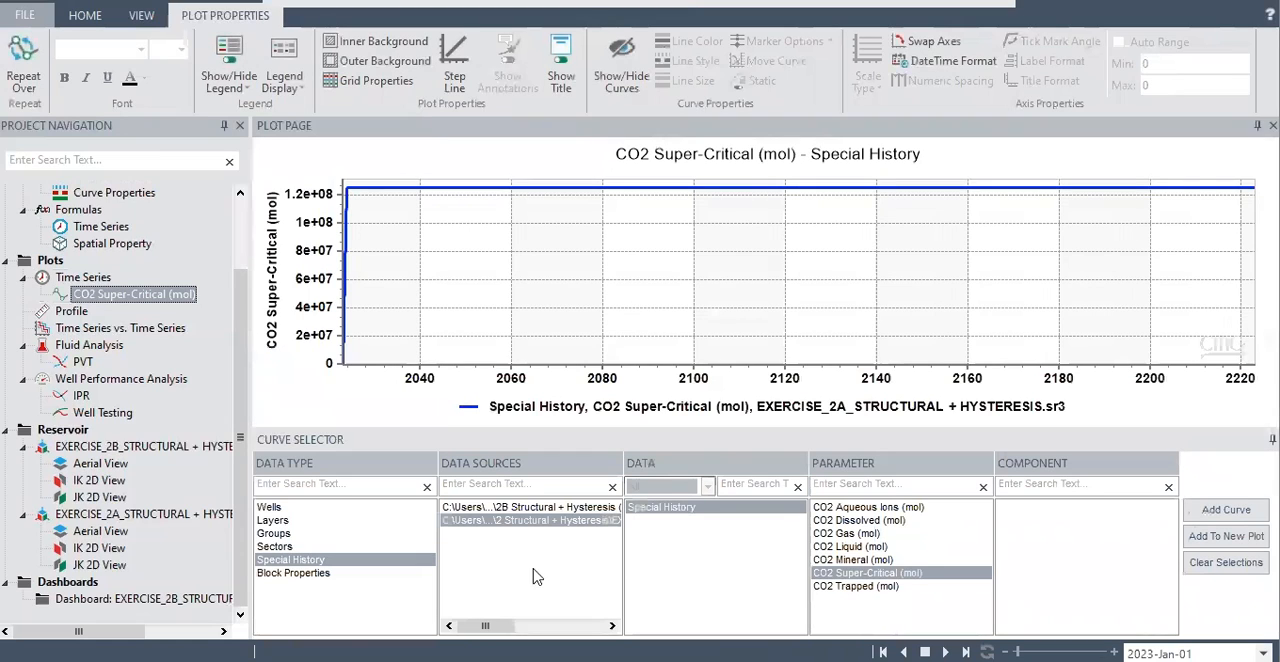
pyautogui.click(562, 508)
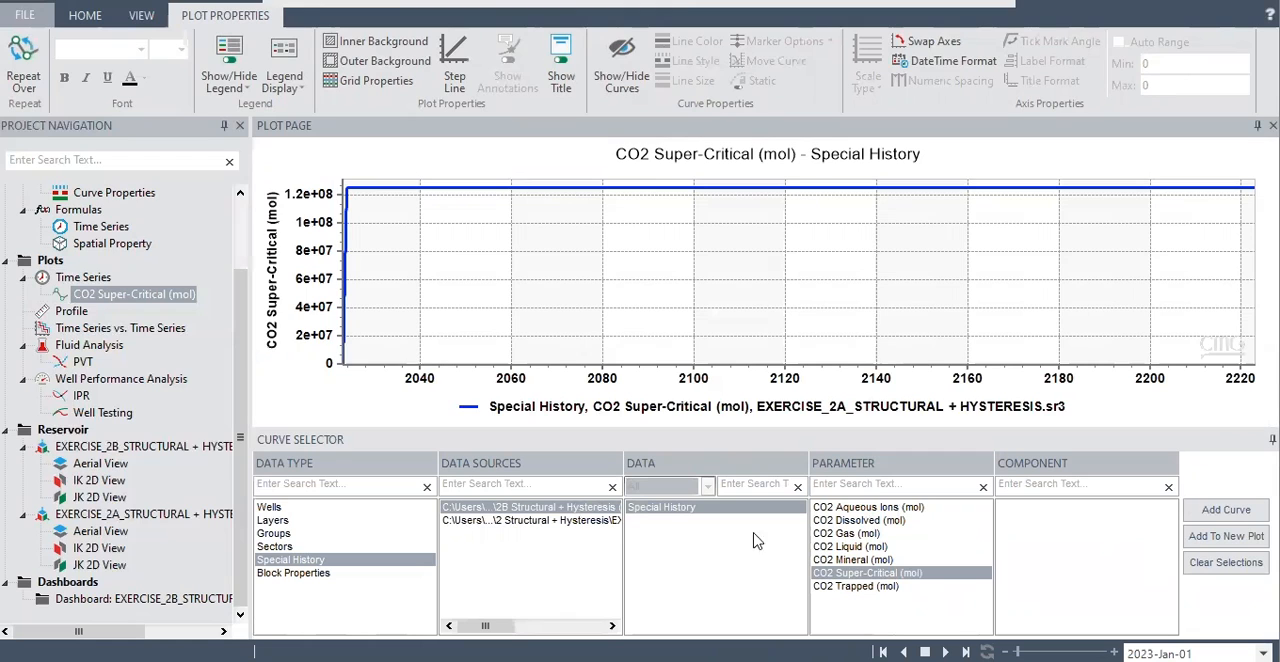
pyautogui.click(1230, 510)
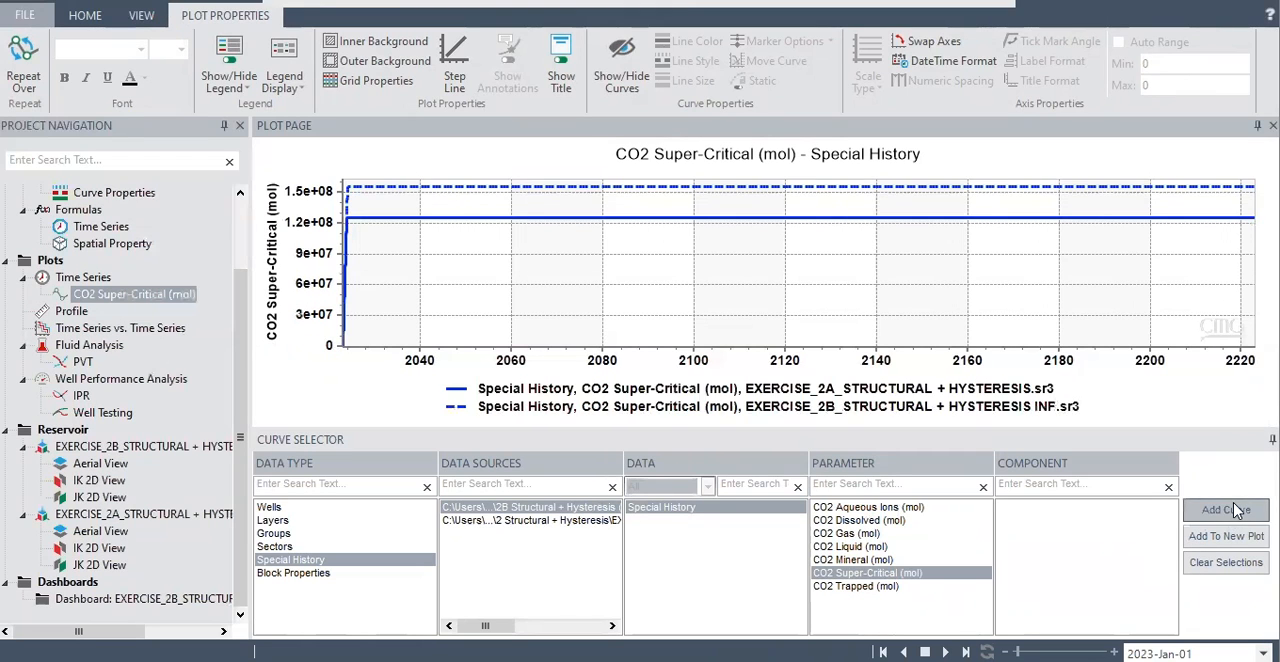
pyautogui.moveTo(728, 188)
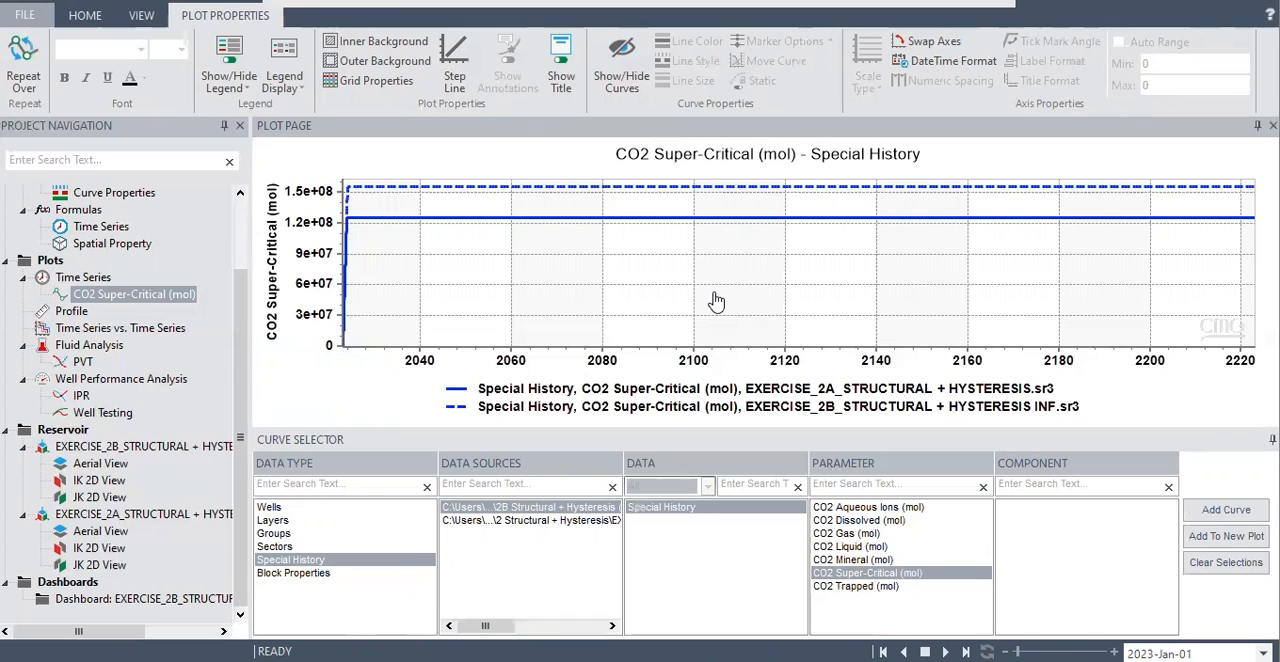
pyautogui.moveTo(534, 227)
pyautogui.moveTo(447, 187)
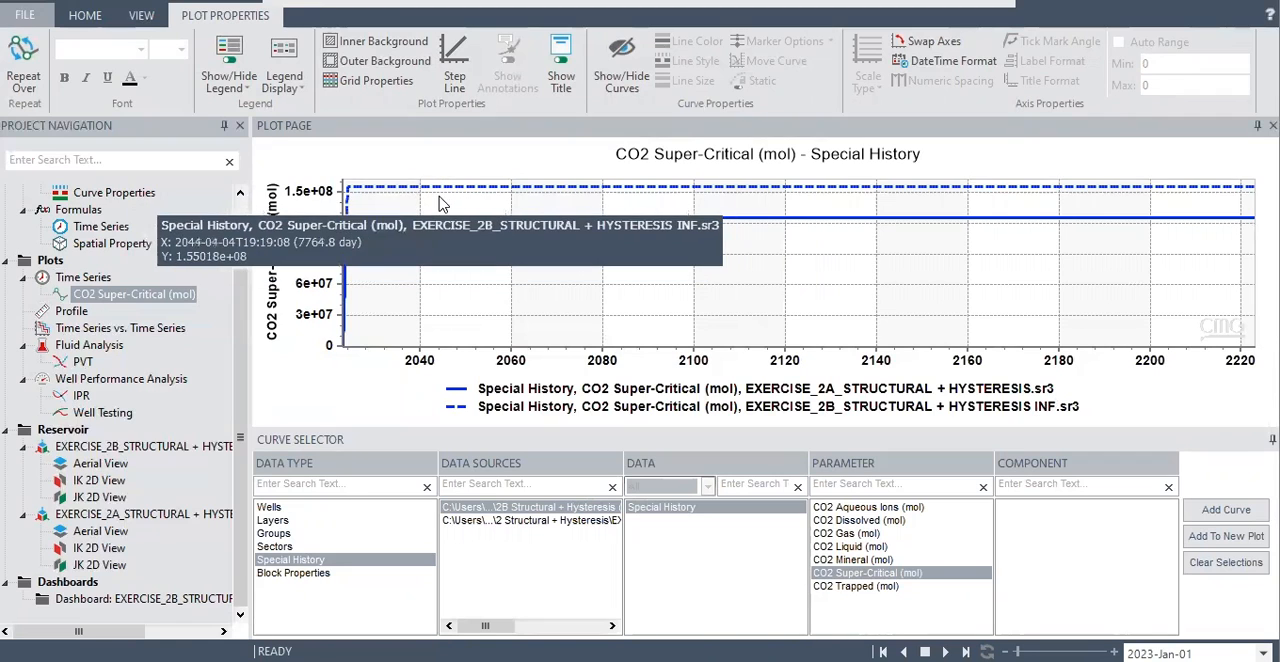
pyautogui.moveTo(423, 205)
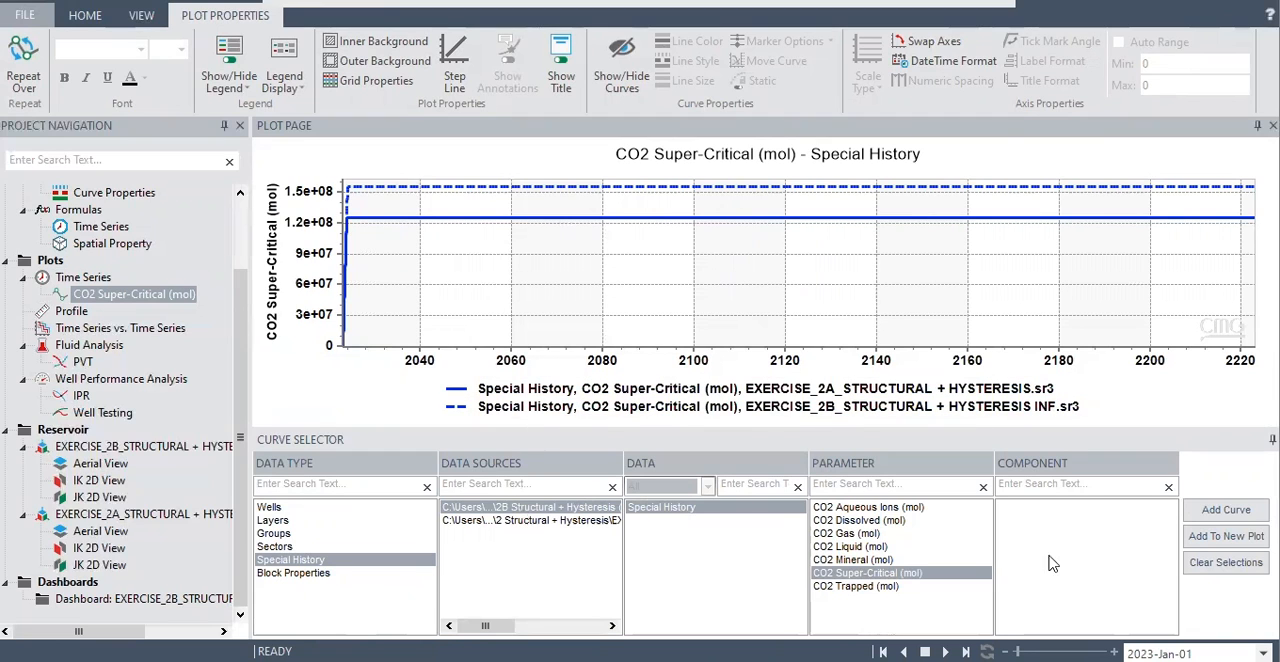
# Remove both CO2 Super-Critical curves, Exercise 2A and Exercise 2B, from the time series plot.
pyautogui.rightClick(1008, 219)
pyautogui.click(1081, 252)
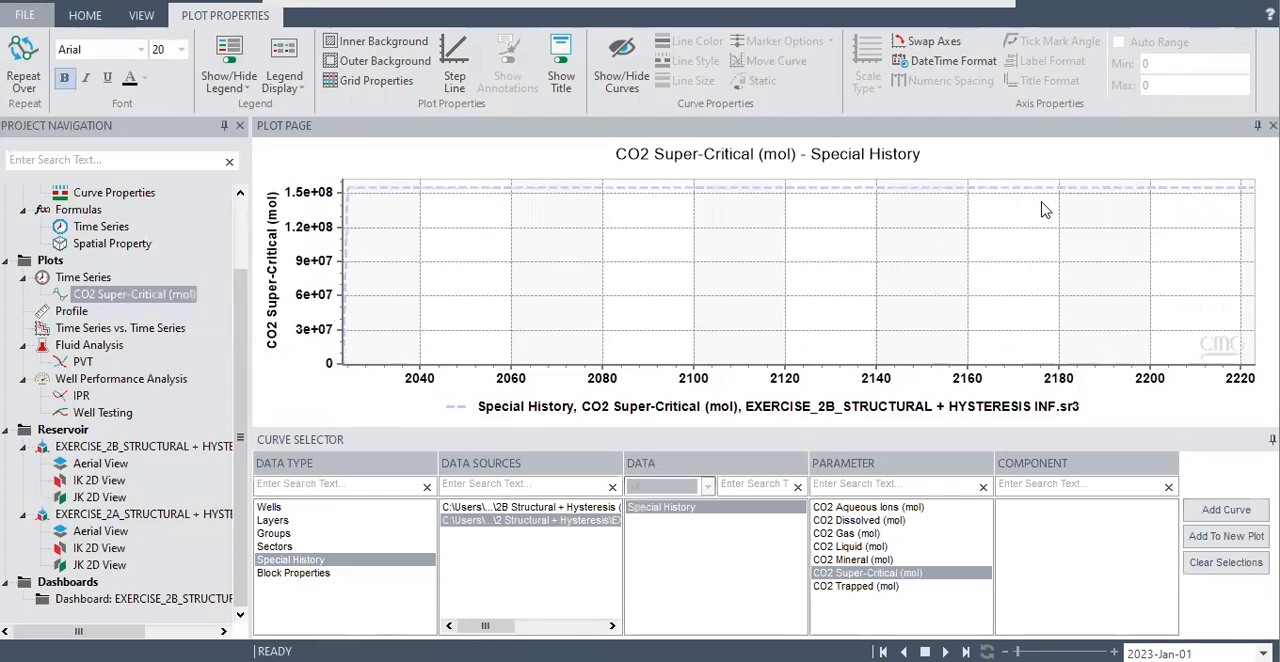
pyautogui.rightClick(1030, 188)
pyautogui.click(1074, 223)
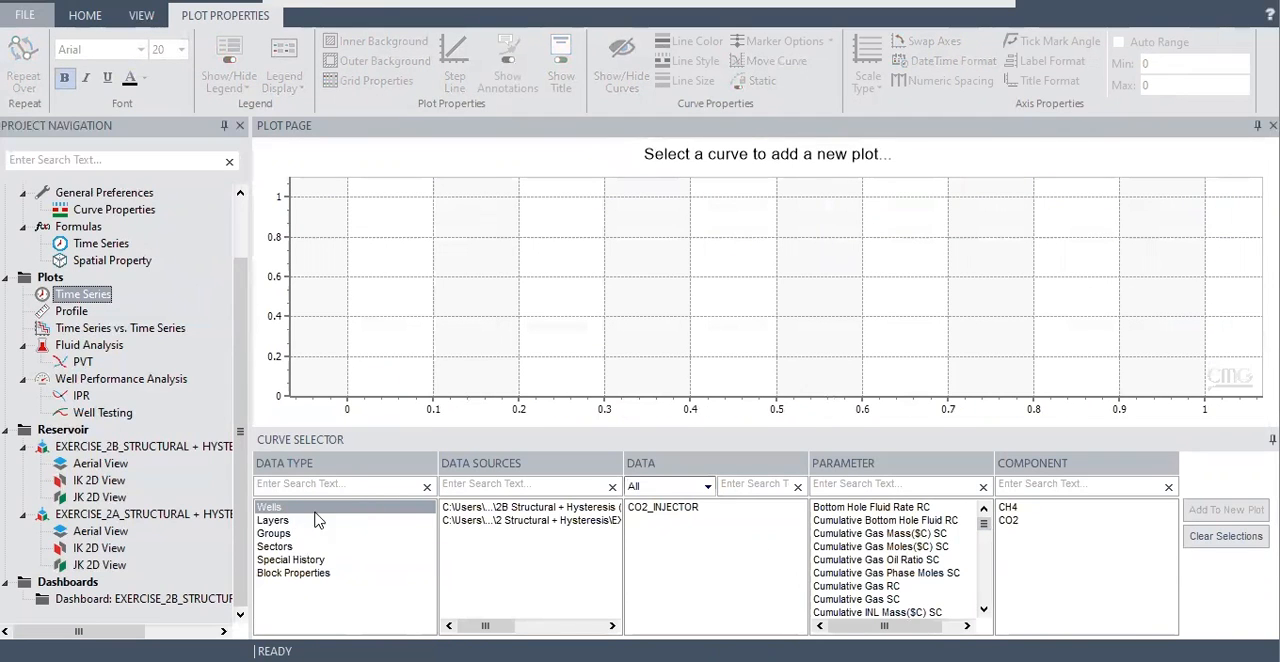
# Plot Well Bottom-hole Pressure of the CO2_INJECTOR well from the Exercise 2A results as a new time series.
pyautogui.click(530, 520)
pyautogui.click(678, 512)
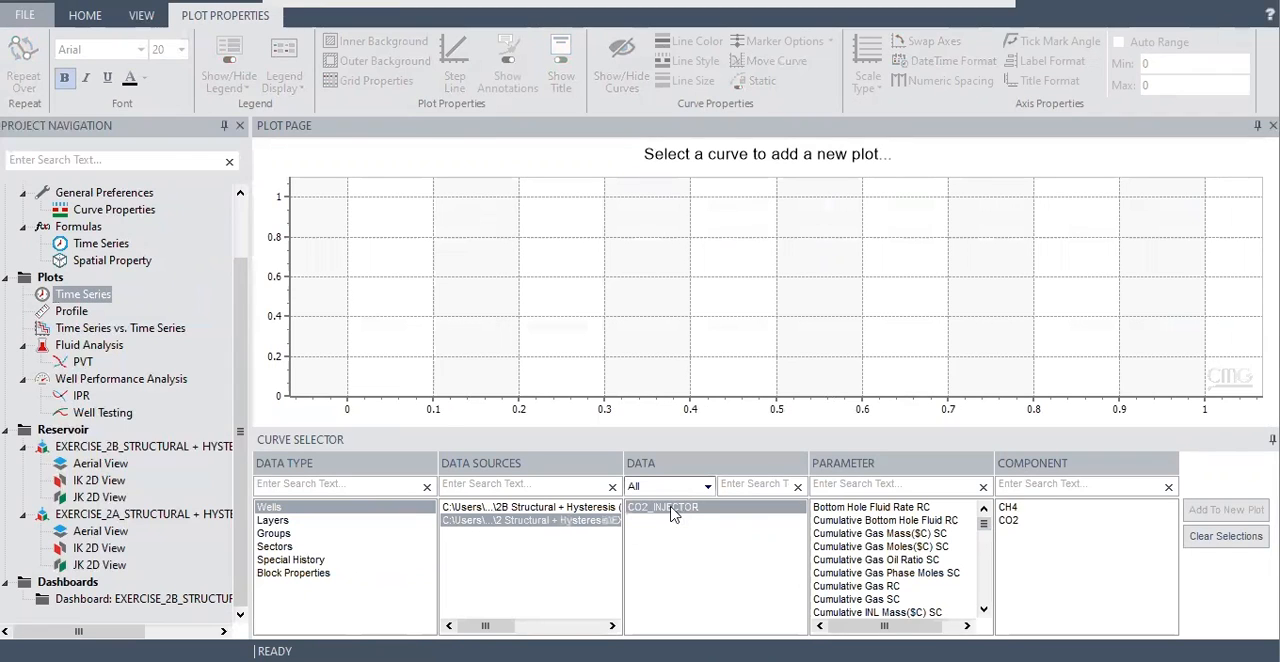
pyautogui.click(883, 489)
pyautogui.write('pres')
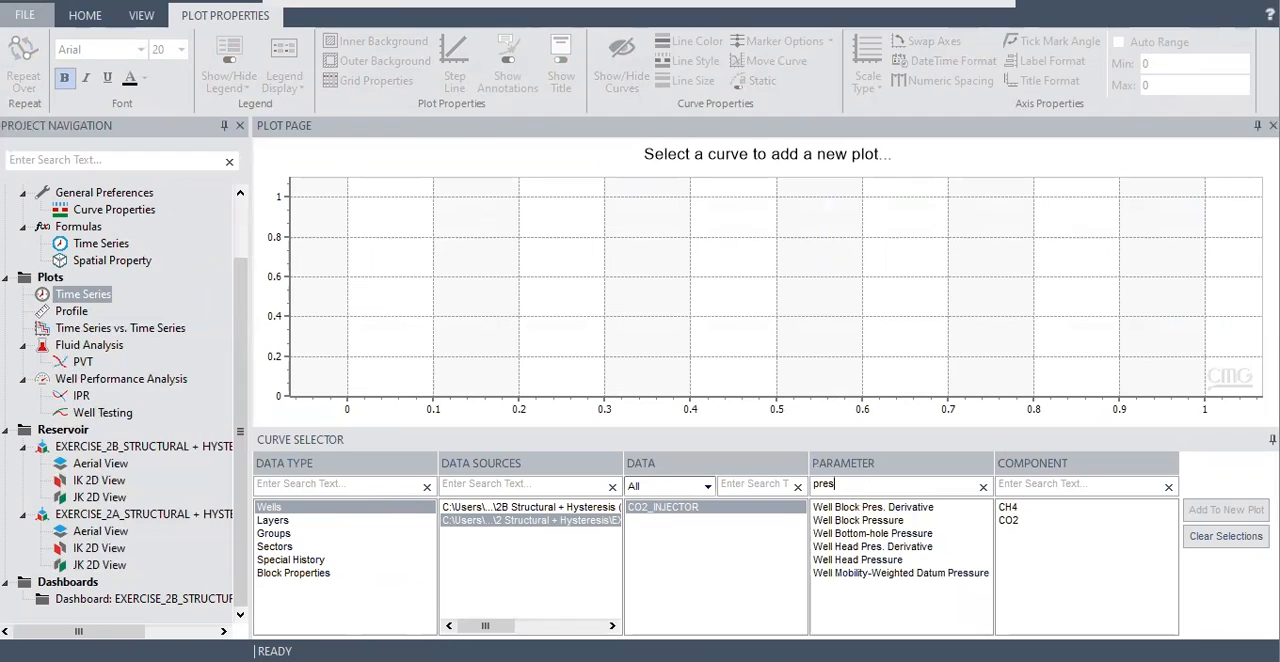
pyautogui.click(873, 534)
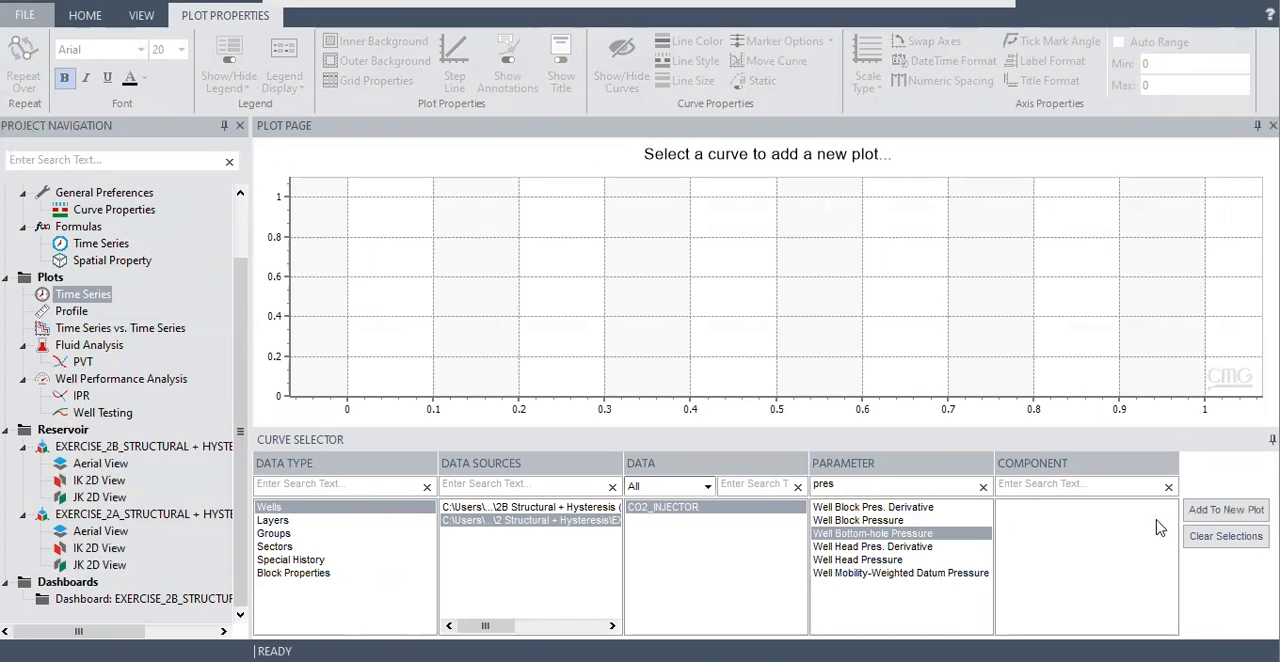
pyautogui.click(1213, 511)
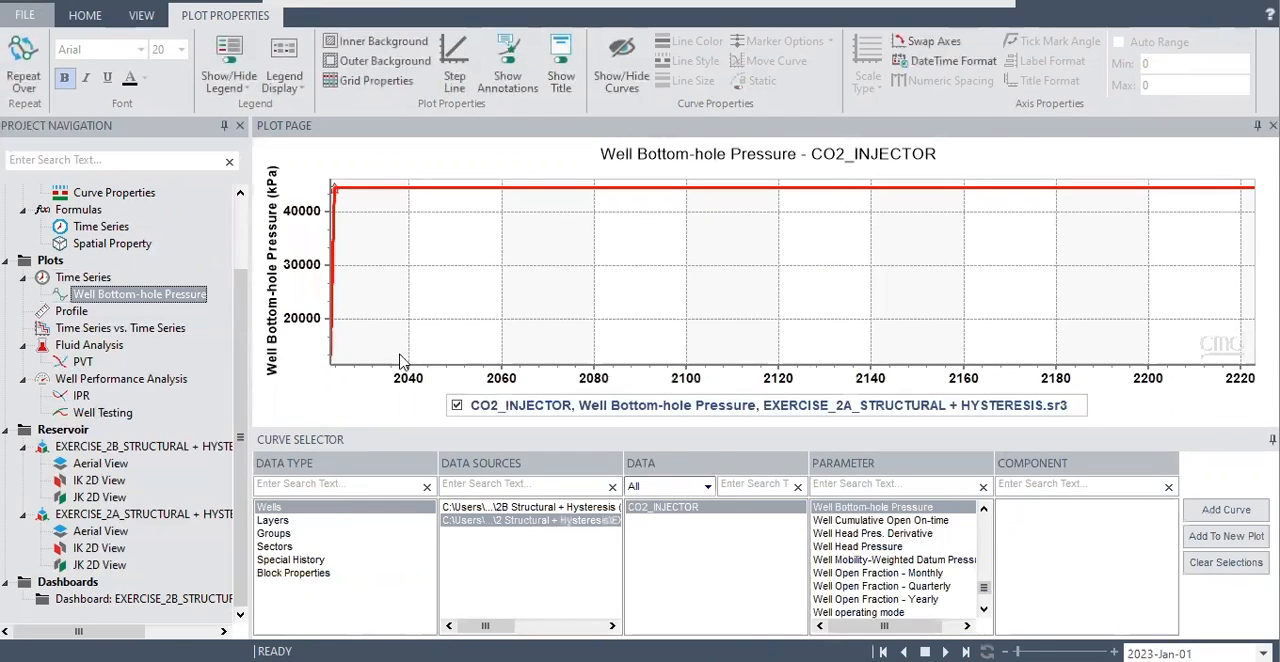
# Examine the early pressure rise of the bottom-hole pressure curve in late 2023, and restore the full plot range.
pyautogui.moveTo(338, 200)
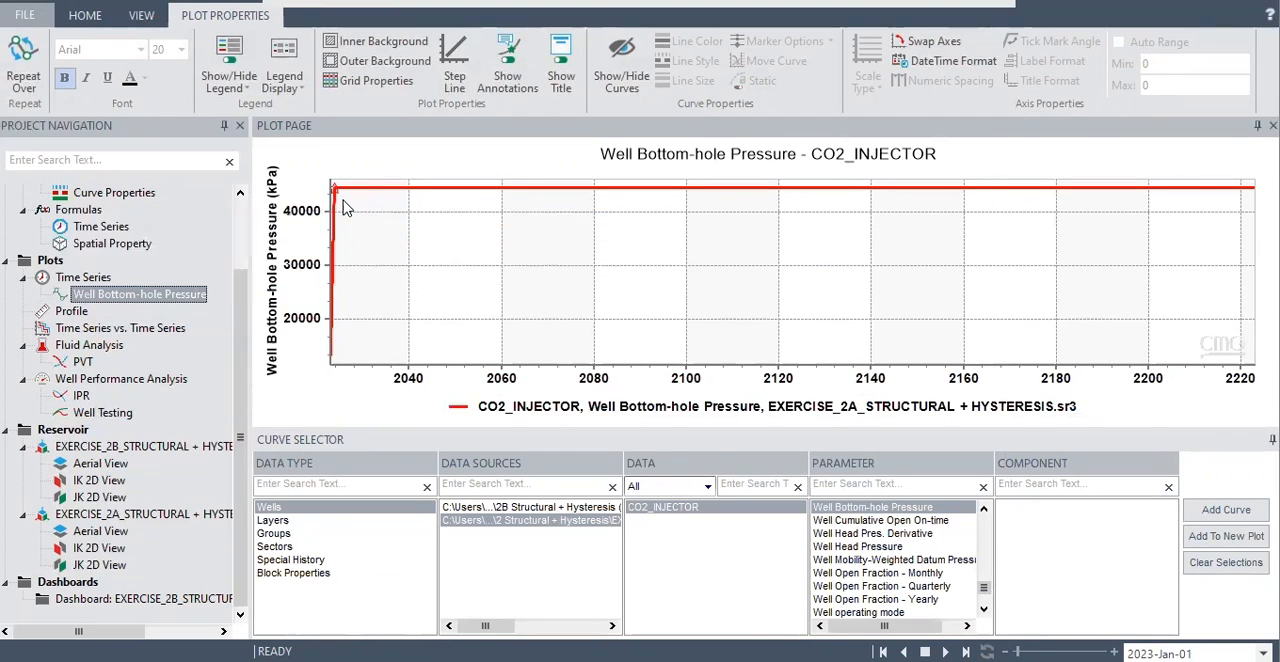
pyautogui.moveTo(389, 195)
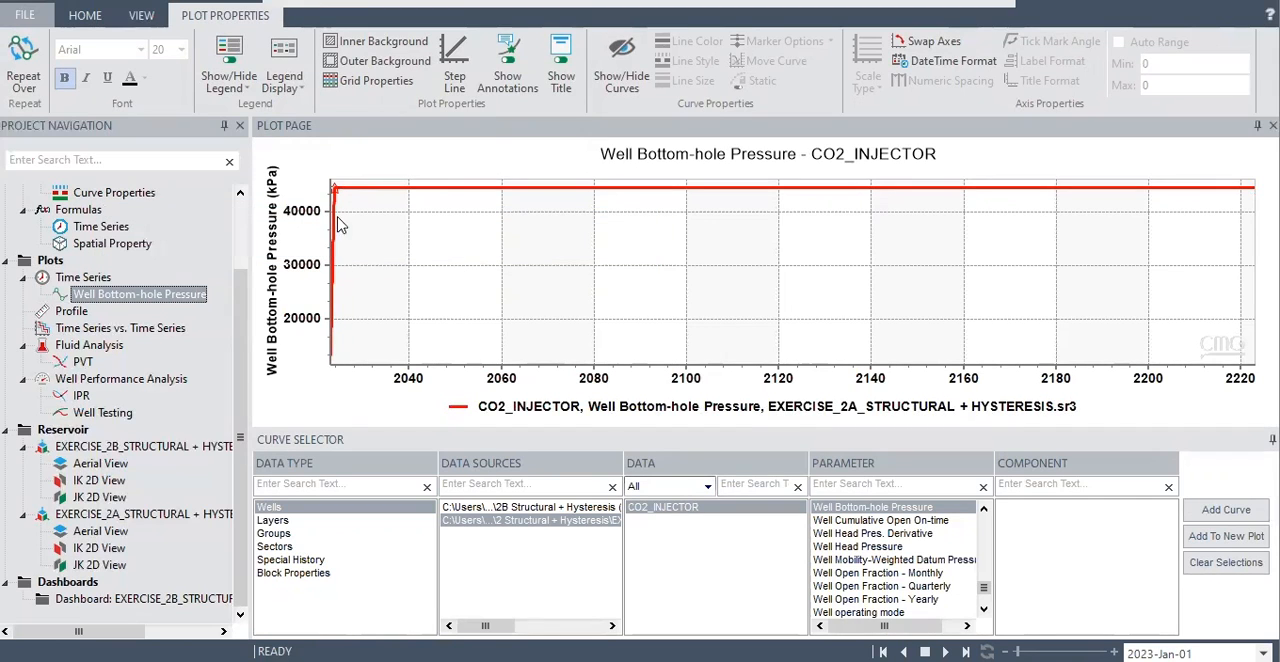
pyautogui.click(323, 166)
pyautogui.moveTo(350, 200); pyautogui.dragTo(330, 178)
pyautogui.moveTo(488, 242); pyautogui.dragTo(541, 279)
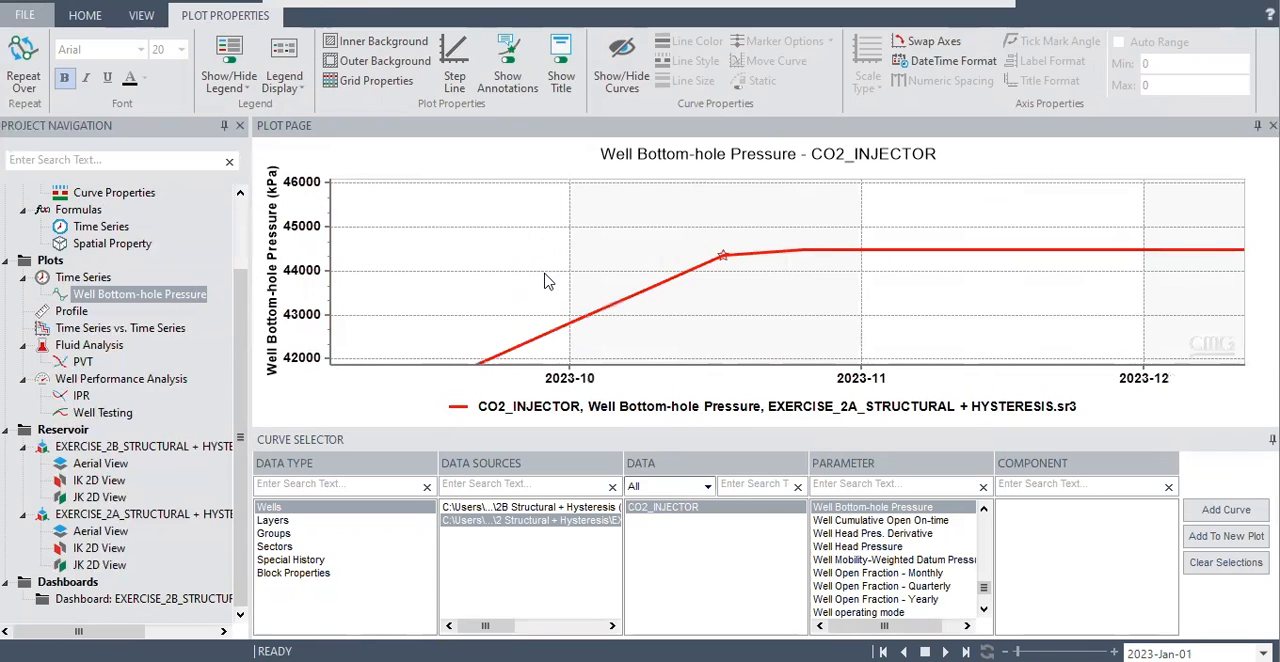
pyautogui.moveTo(726, 262)
pyautogui.rightClick(922, 211)
pyautogui.click(955, 222)
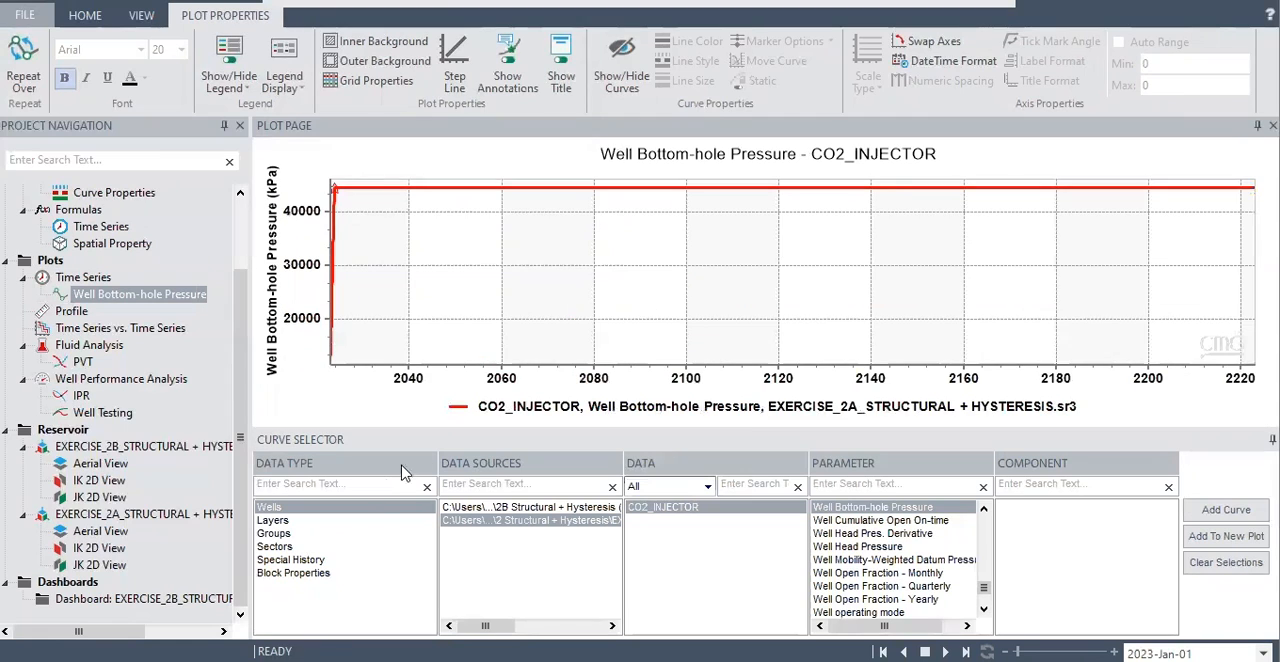
# Add the Exercise 2B Well Bottom-hole Pressure curve for CO2_INJECTOR to the plot and check its early and final values.
pyautogui.click(555, 507)
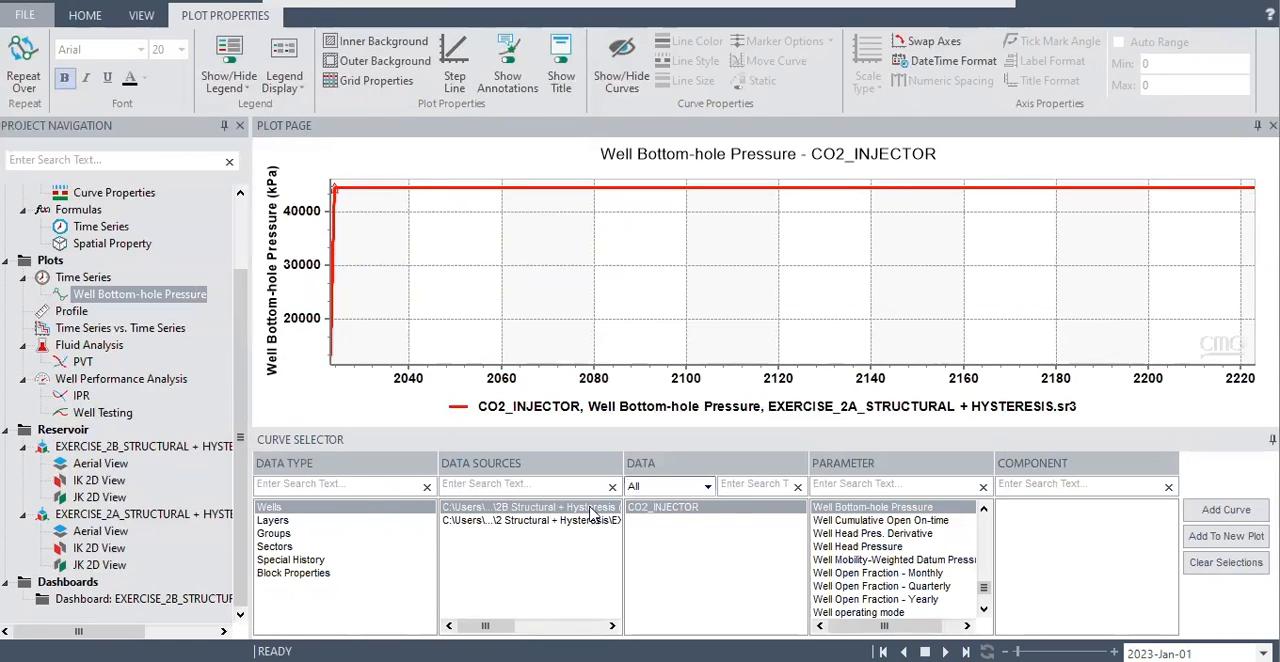
pyautogui.click(1226, 511)
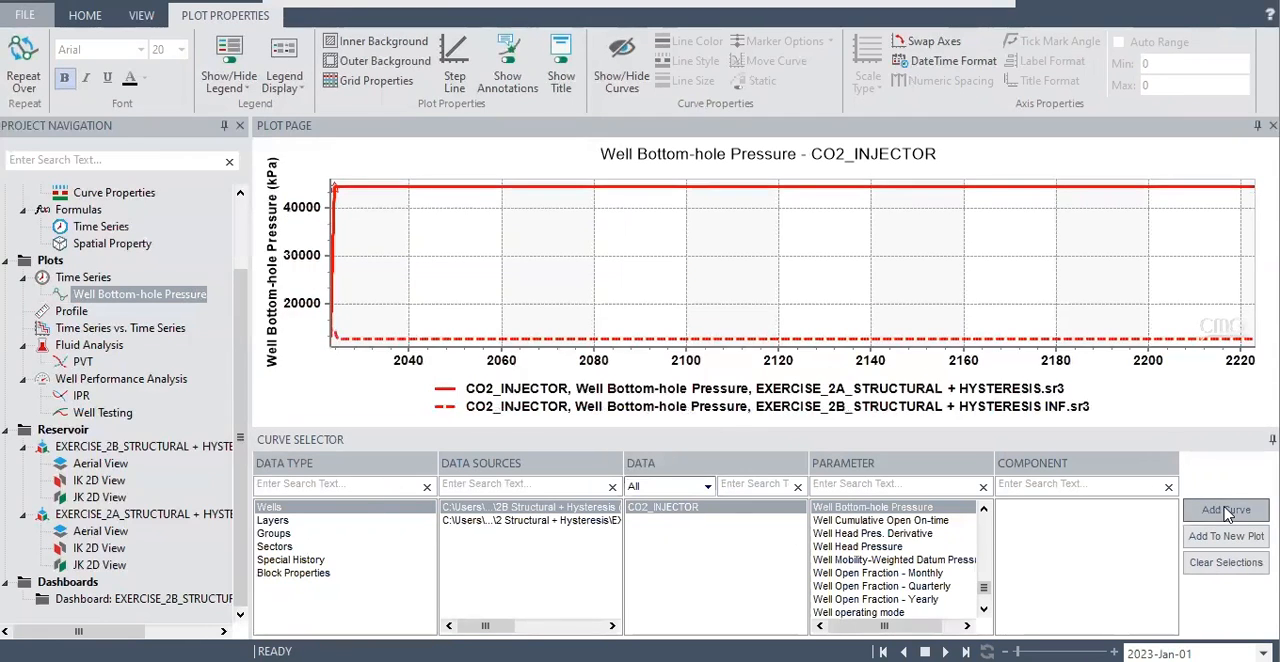
pyautogui.moveTo(345, 340)
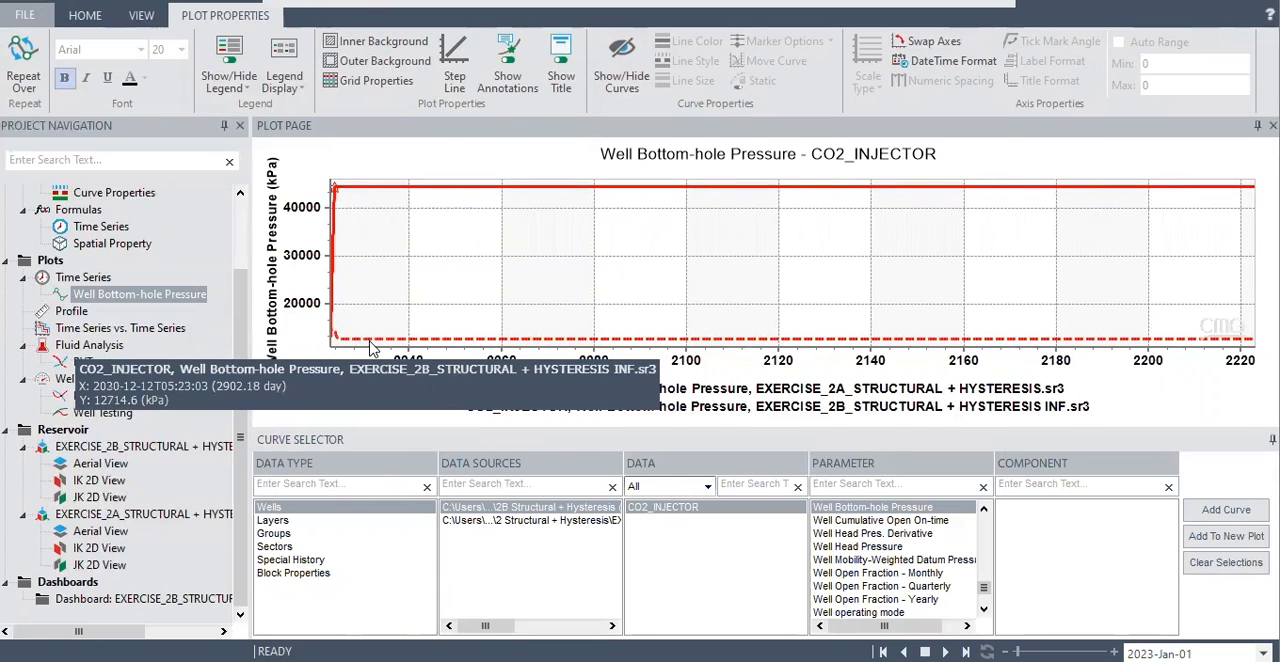
pyautogui.moveTo(395, 342)
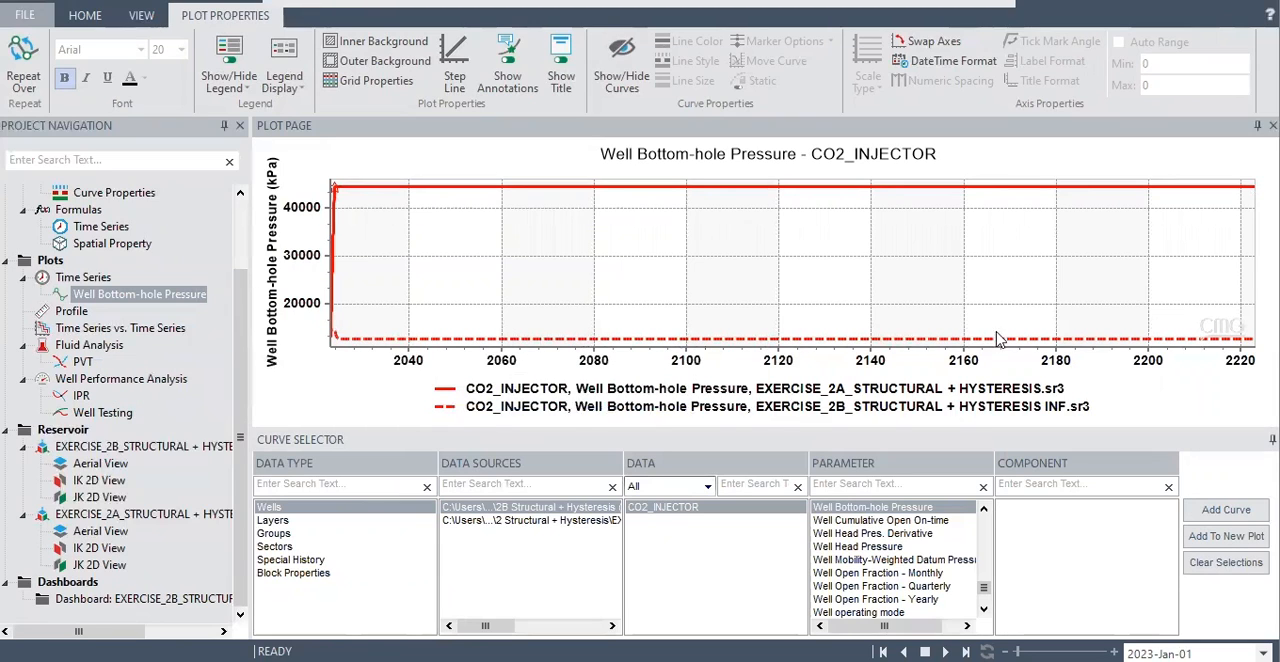
pyautogui.moveTo(1252, 340)
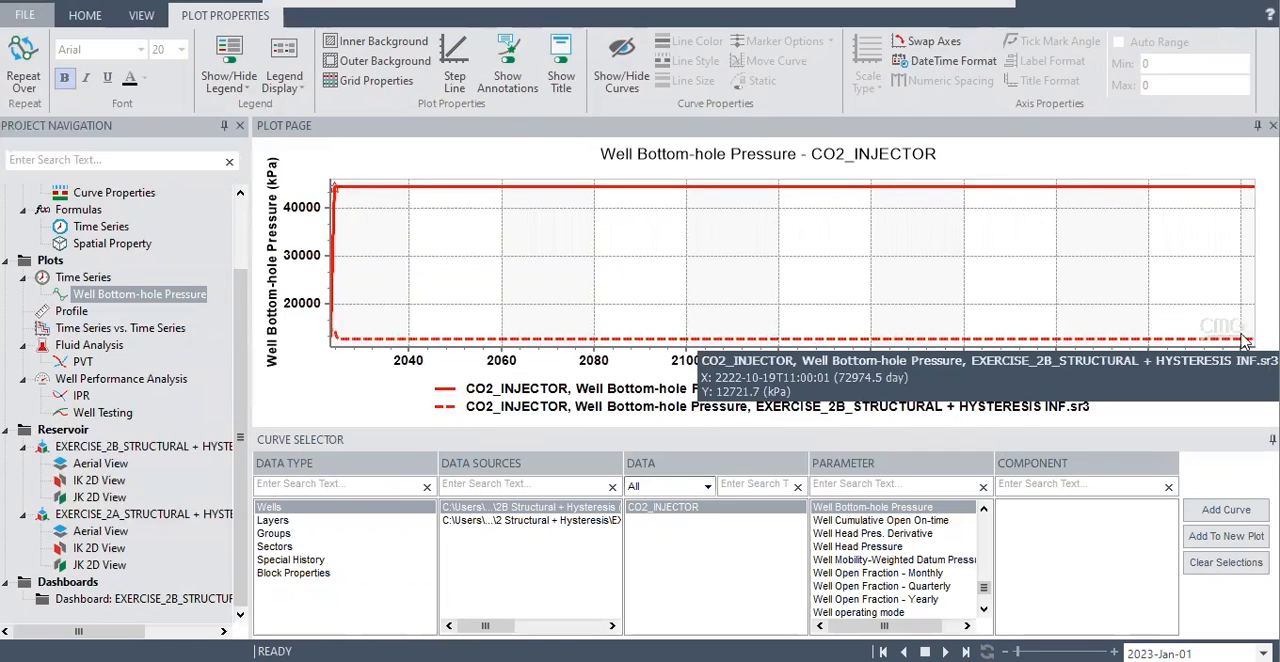
# Add CO2_INJECTOR Well Block Pressure curves from both the Exercise 2A and 2B results to the pressure plot.
pyautogui.click(894, 484)
pyautogui.write('pre')
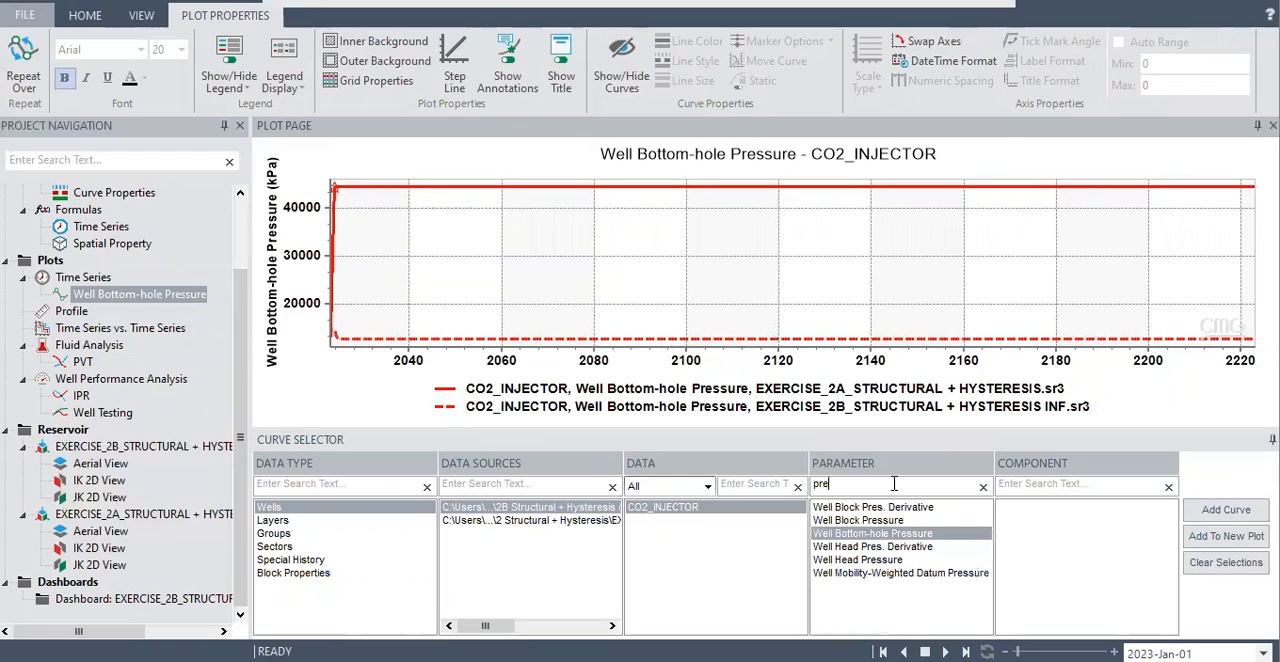
pyautogui.click(868, 520)
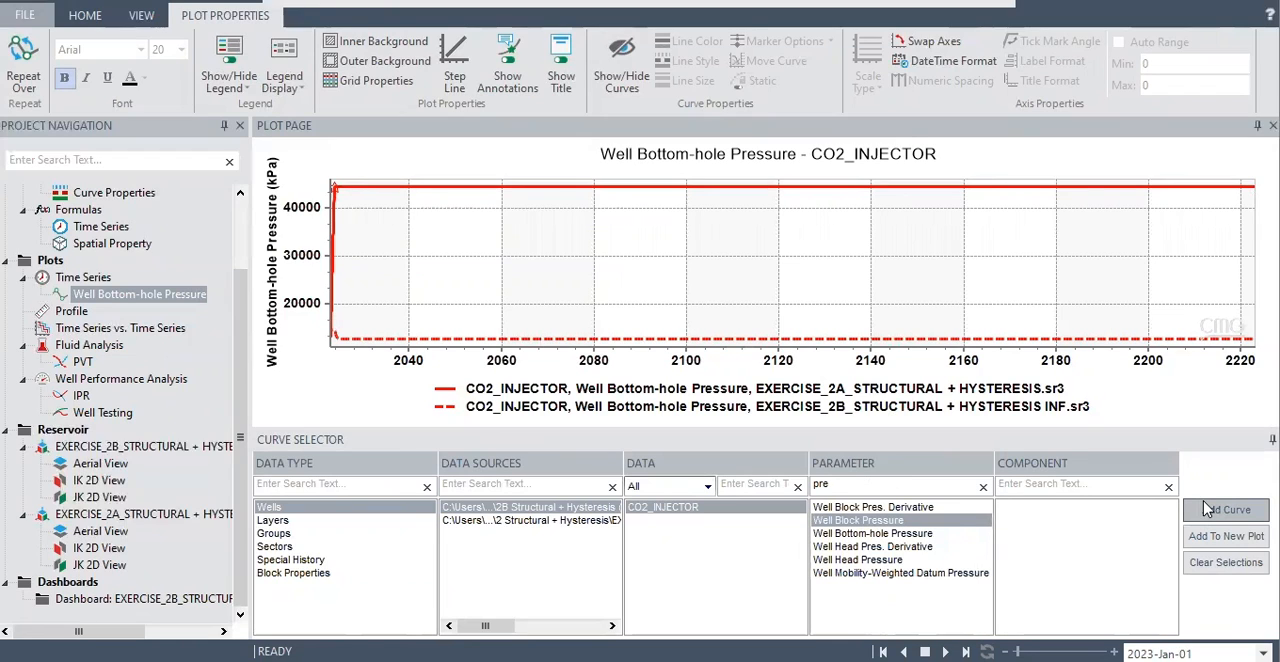
pyautogui.click(592, 520)
pyautogui.click(1230, 510)
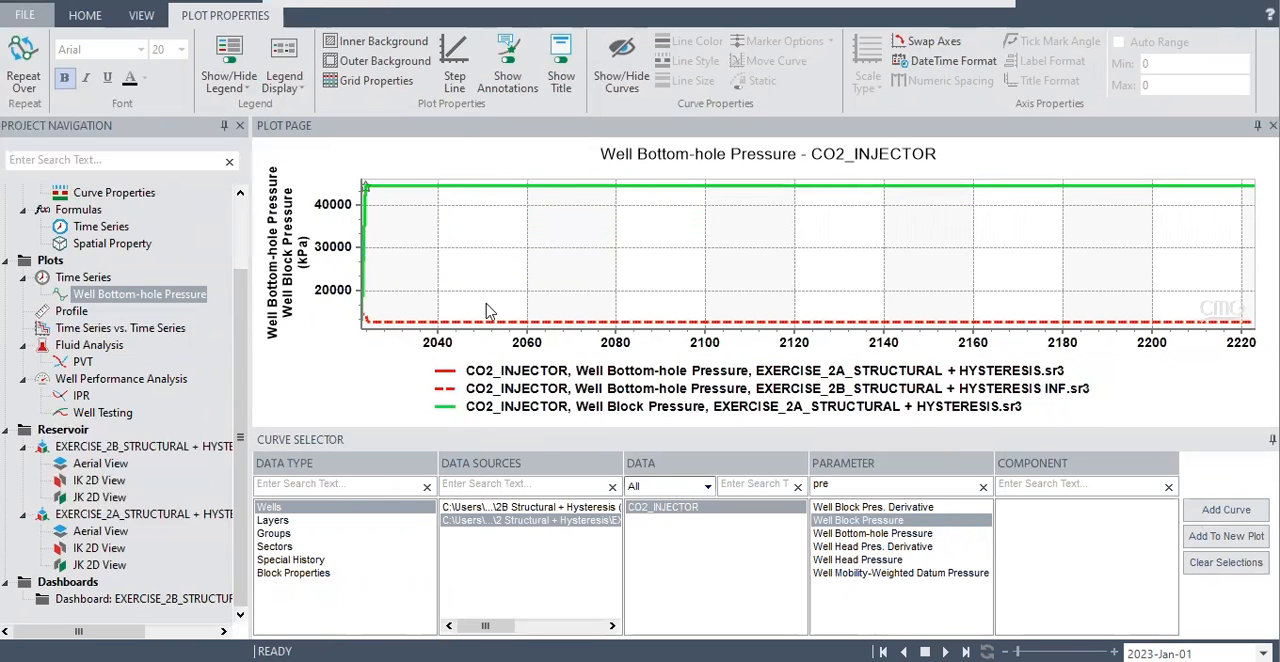
pyautogui.click(571, 507)
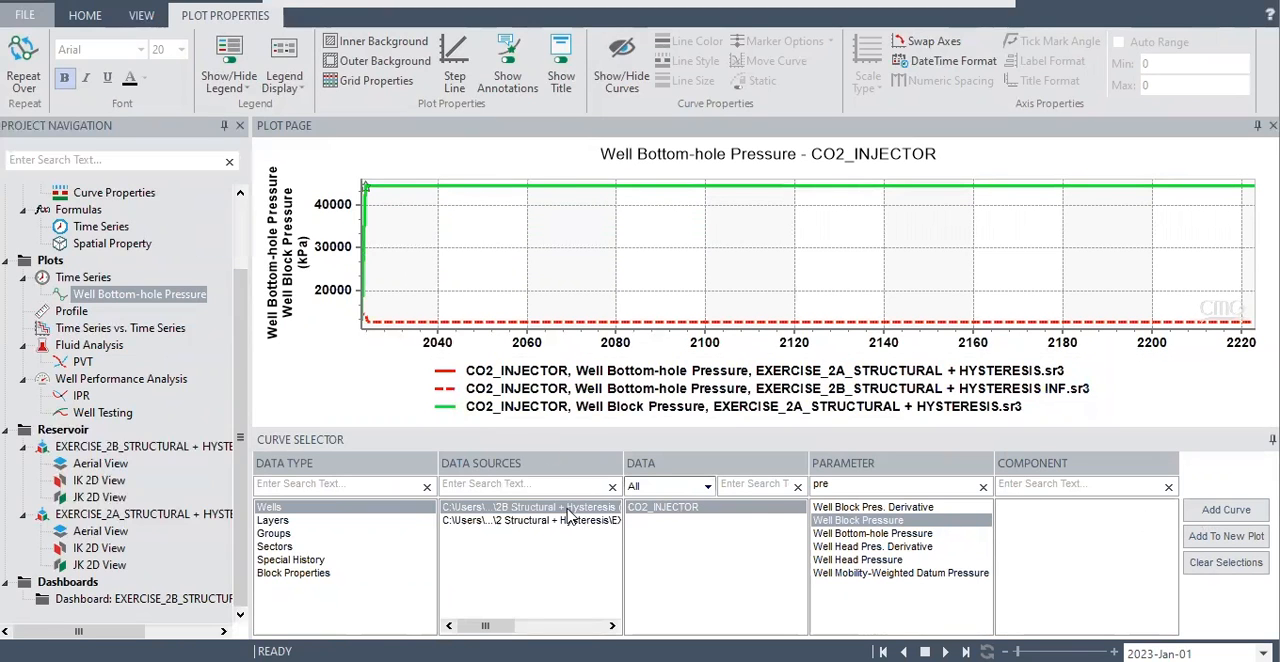
pyautogui.click(1230, 510)
pyautogui.moveTo(755, 306)
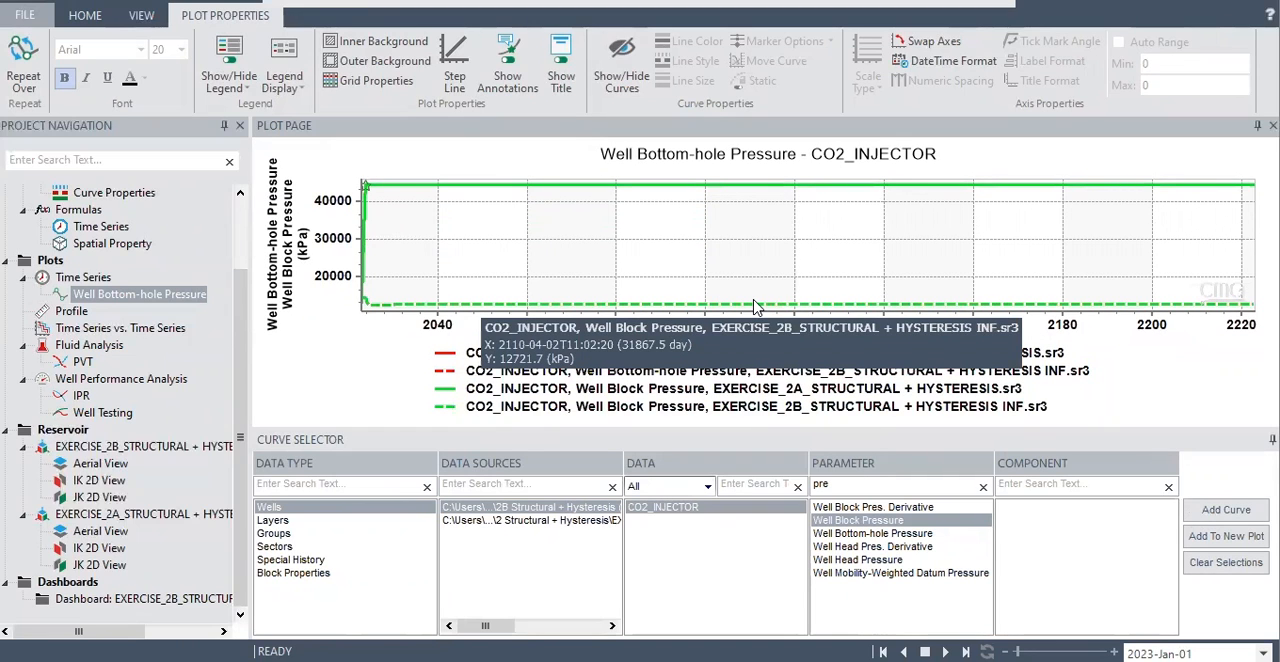
# Add the Exercise 2A layer-level Well Block Pressure curve for CO2_INJECTOR block {1,1,18} to the plot.
pyautogui.click(268, 521)
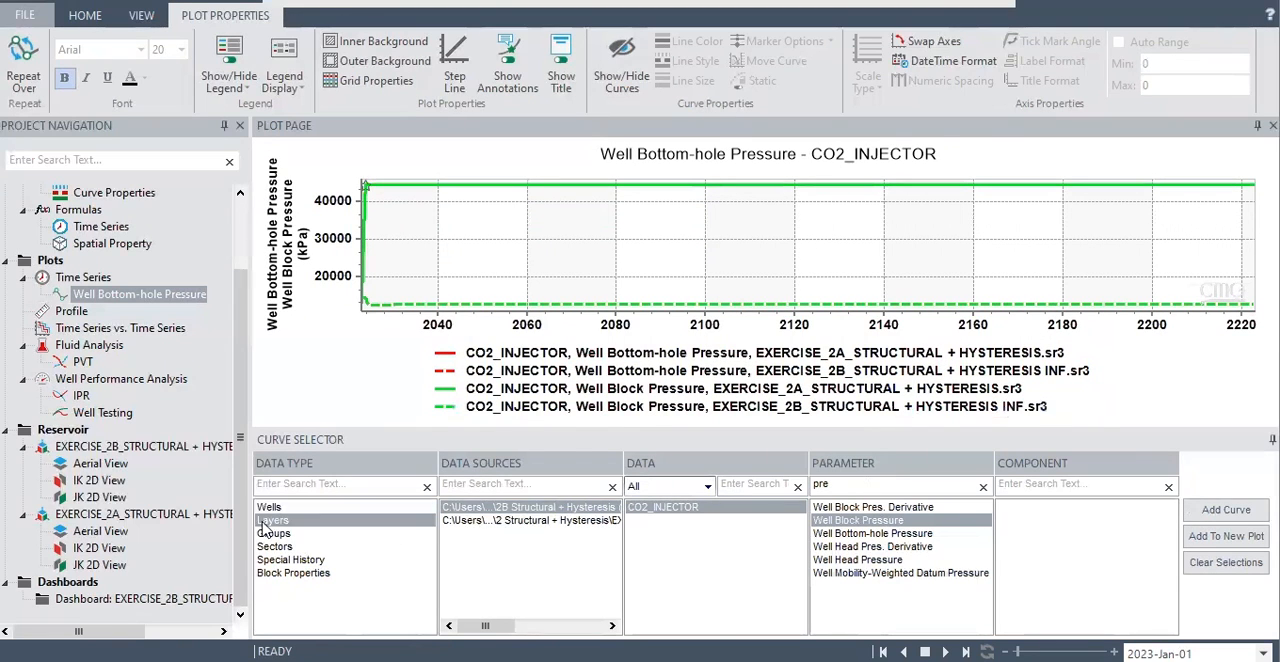
pyautogui.click(518, 521)
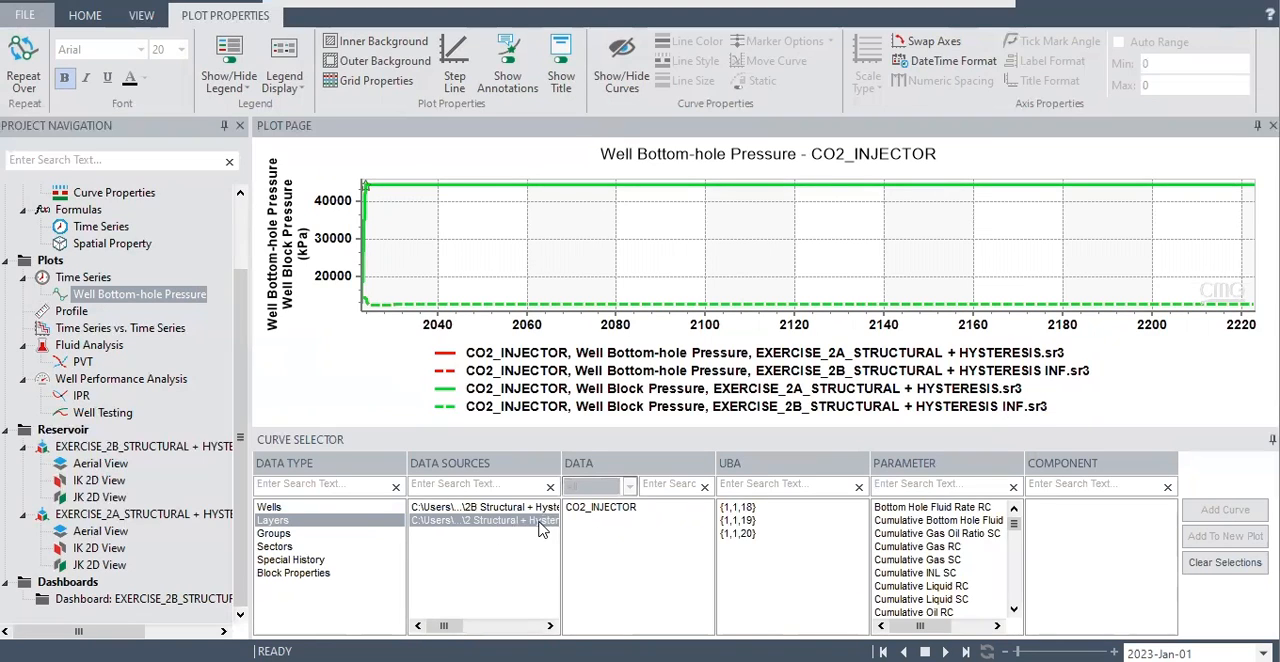
pyautogui.click(610, 508)
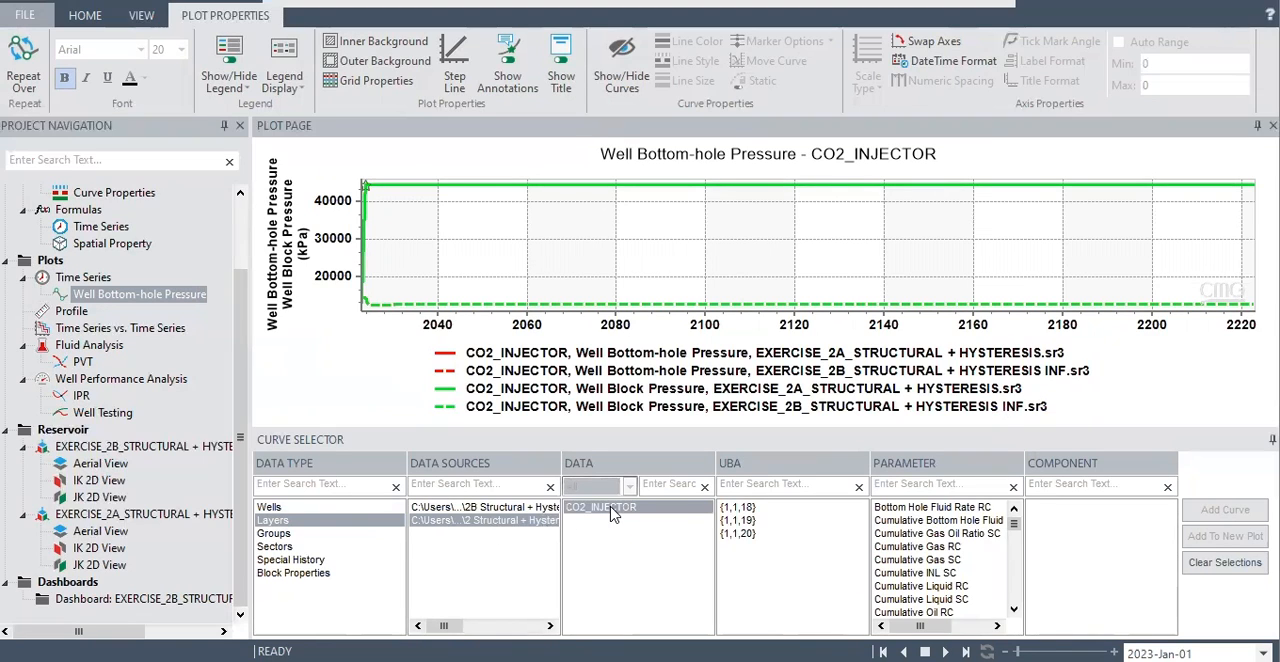
pyautogui.click(743, 510)
pyautogui.click(895, 484)
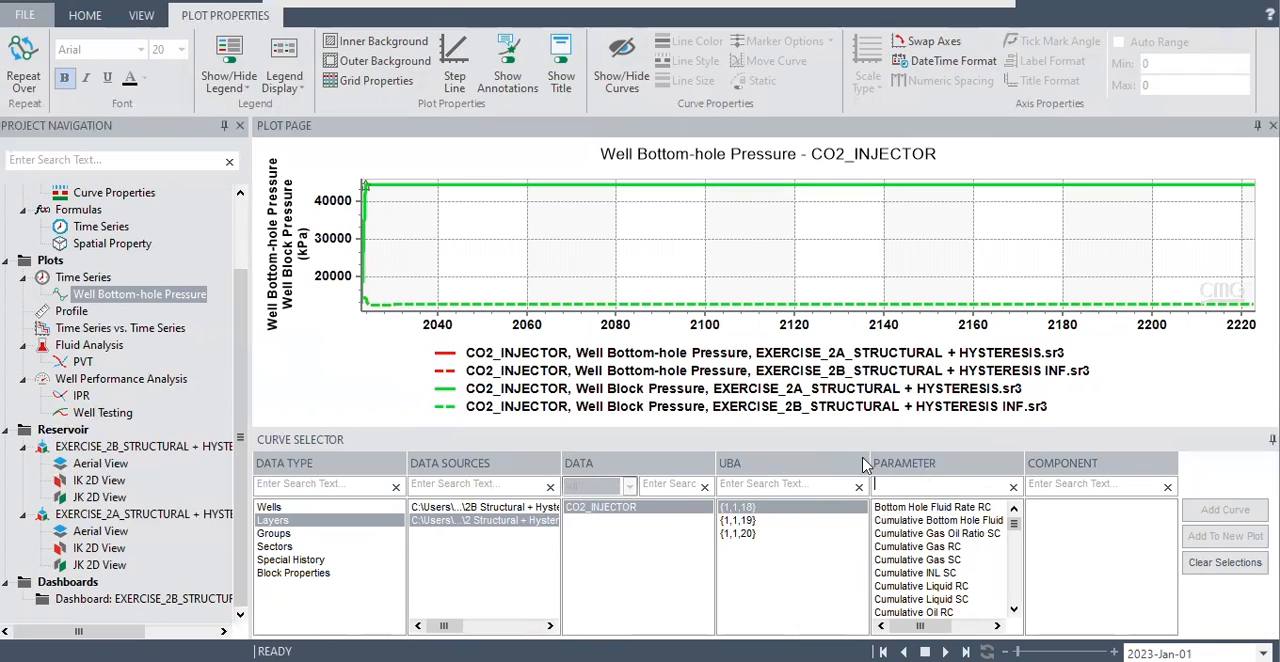
pyautogui.write('pres')
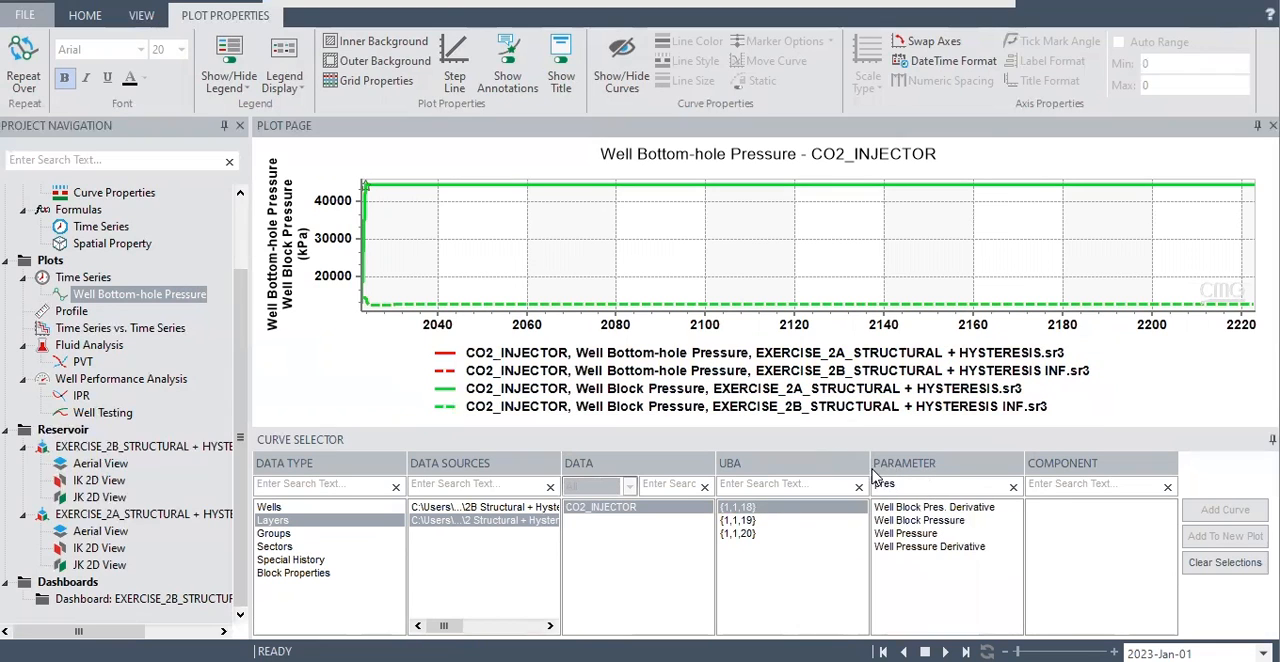
pyautogui.click(918, 521)
pyautogui.click(1225, 510)
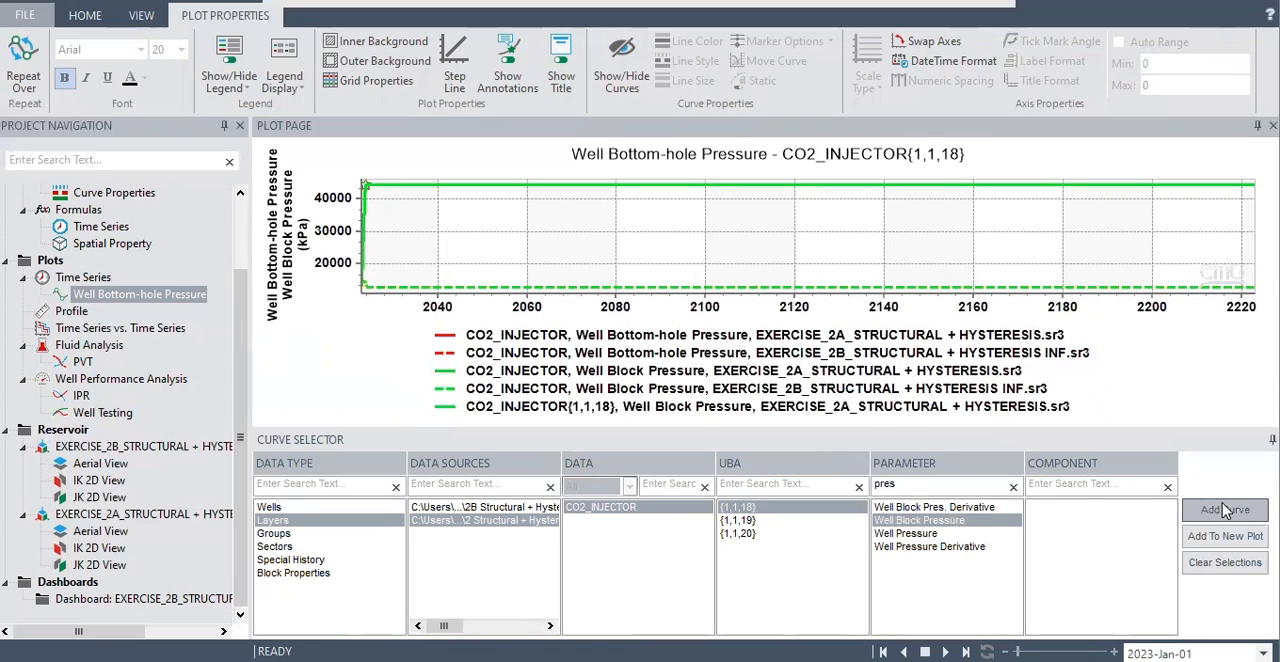
# Add the matching Exercise 2B Well Block Pressure curve for block {1,1,18} and compare it with the Exercise 2A curve.
pyautogui.click(475, 508)
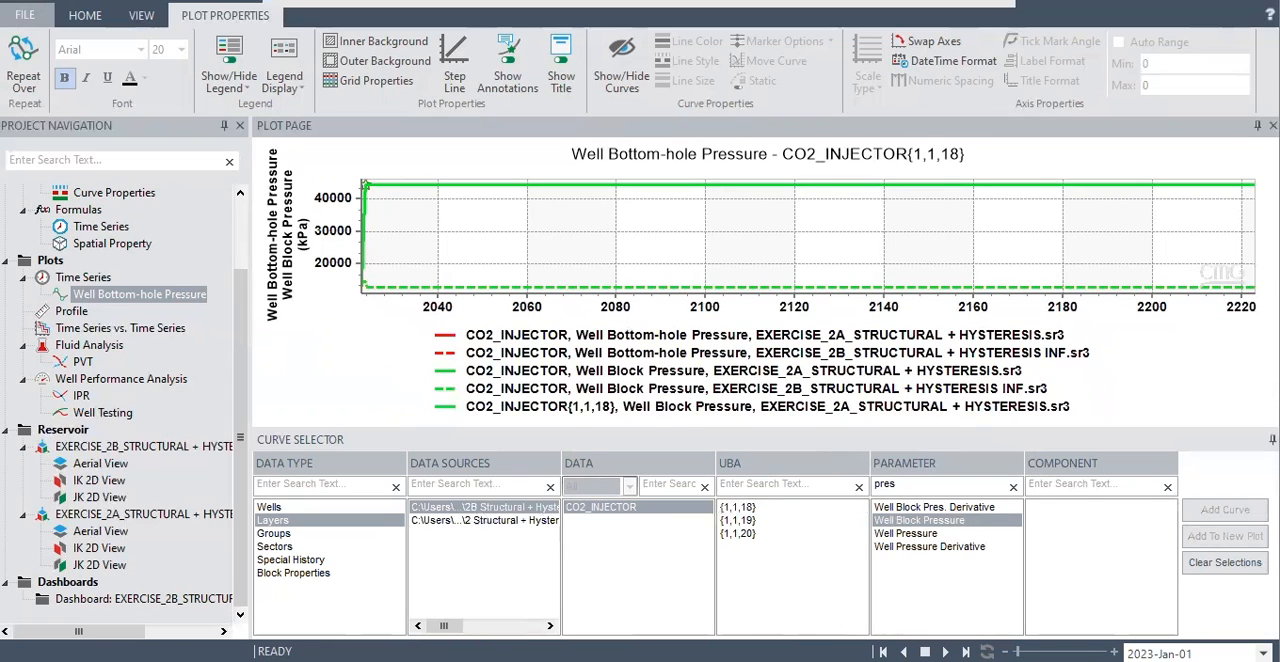
pyautogui.click(768, 510)
pyautogui.click(1245, 512)
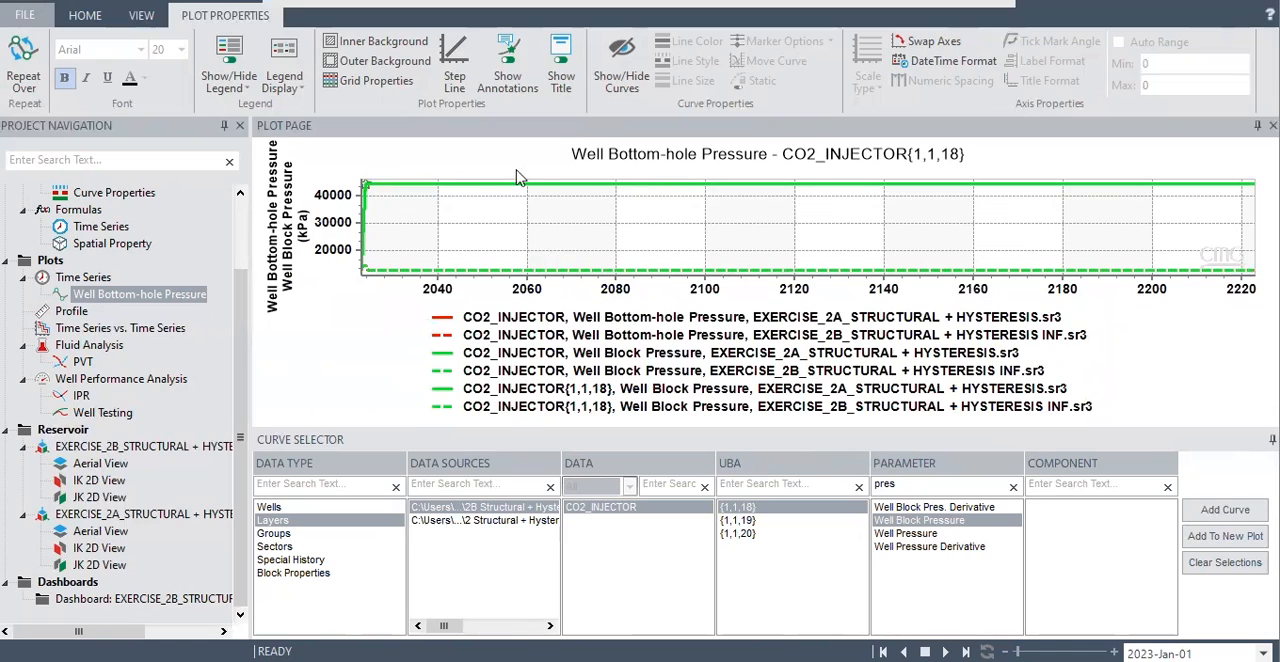
pyautogui.moveTo(500, 184)
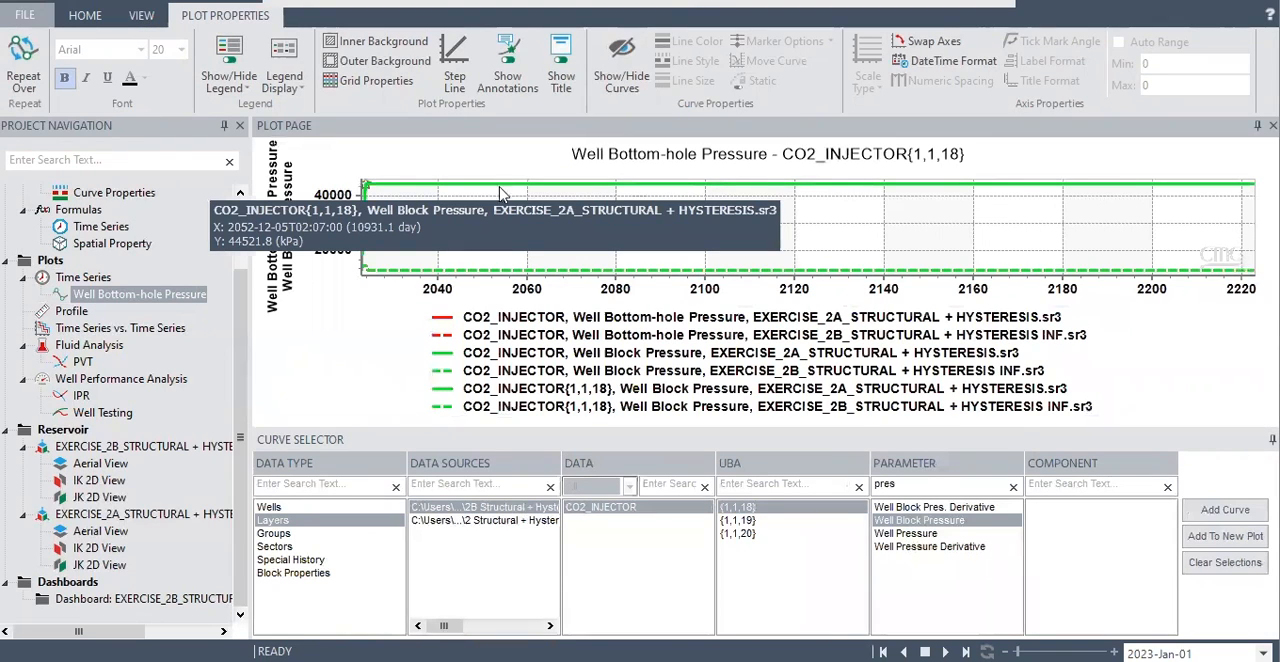
# Delete the three Exercise 2B pressure curves for CO2_INJECTOR from the Well Bottom-hole Pressure plot.
pyautogui.moveTo(483, 273)
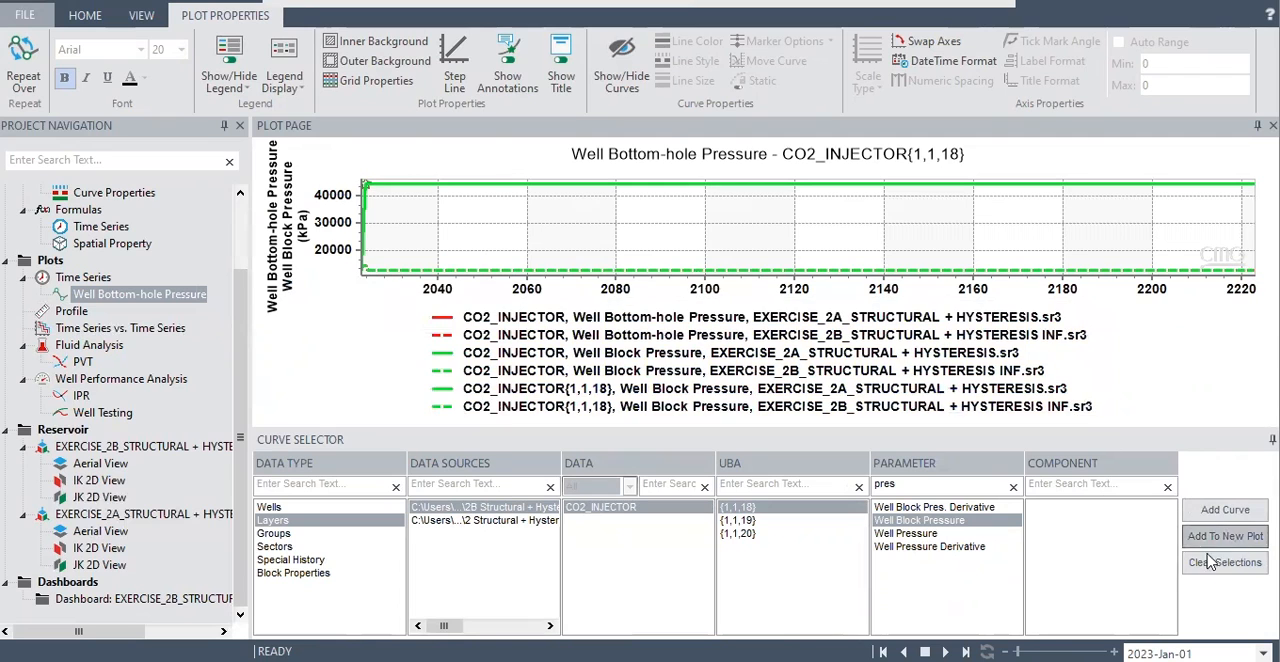
pyautogui.rightClick(862, 277)
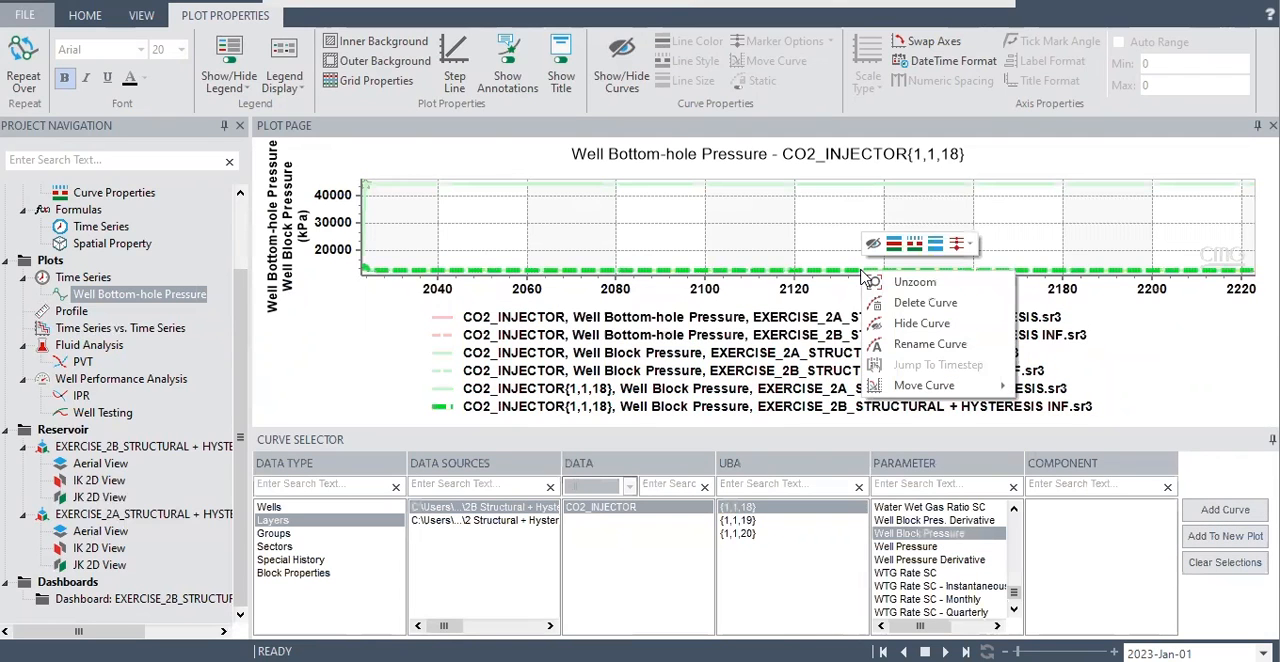
pyautogui.click(927, 309)
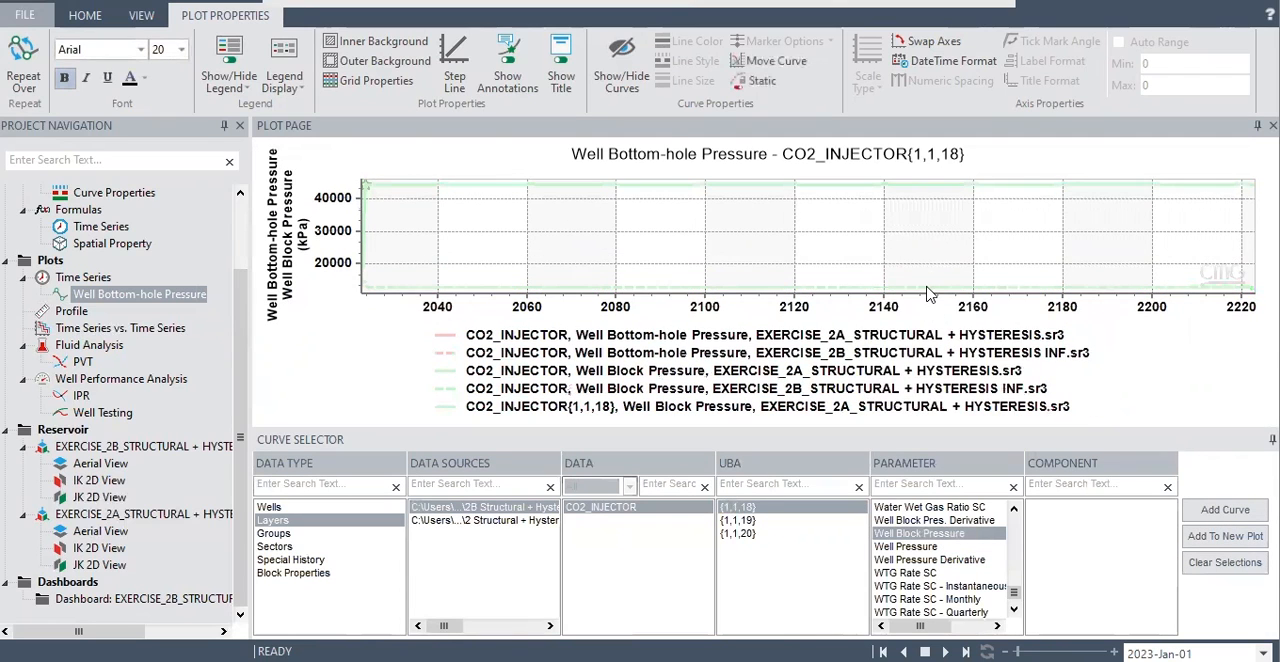
pyautogui.rightClick(926, 290)
pyautogui.click(975, 317)
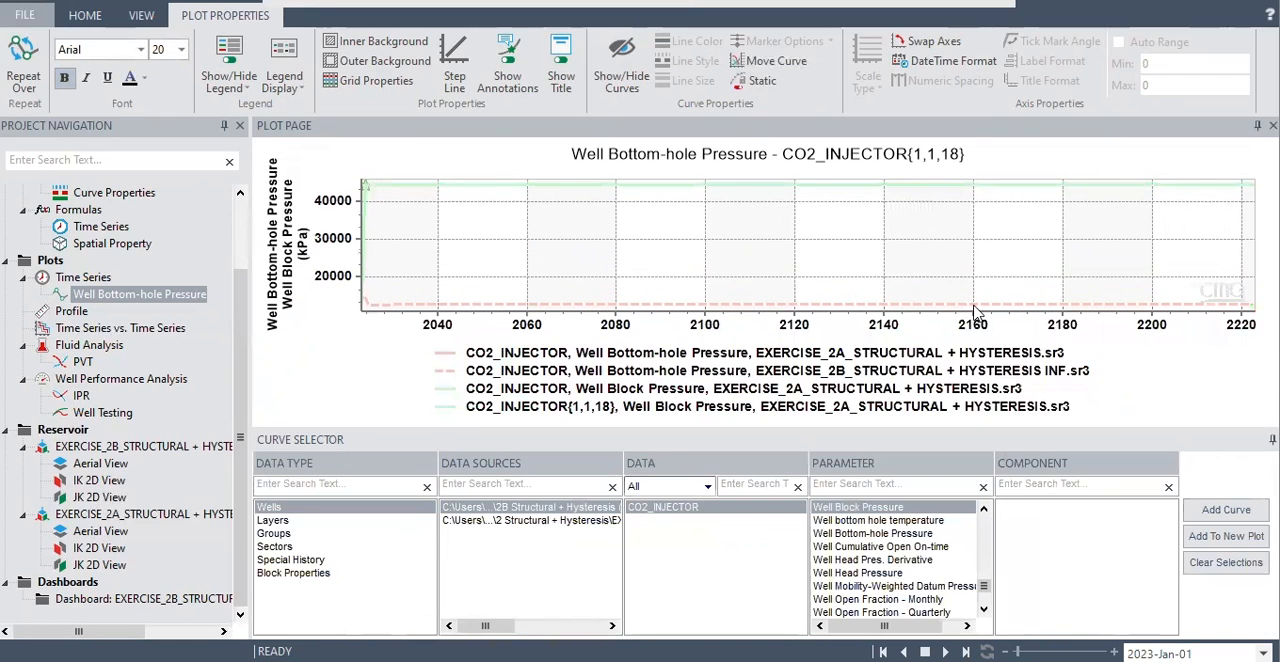
pyautogui.rightClick(975, 318)
pyautogui.click(1015, 340)
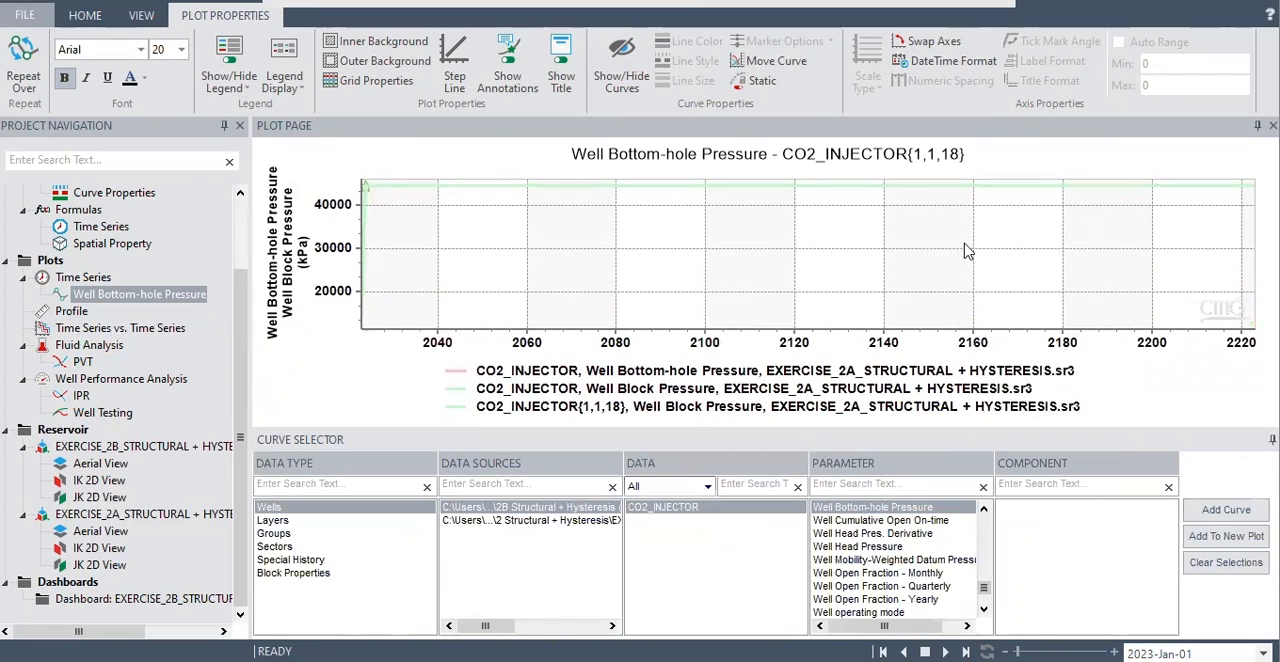
# Delete the three remaining Exercise 2A pressure curves for CO2_INJECTOR so that the plot is emptied.
pyautogui.rightClick(963, 186)
pyautogui.click(1012, 231)
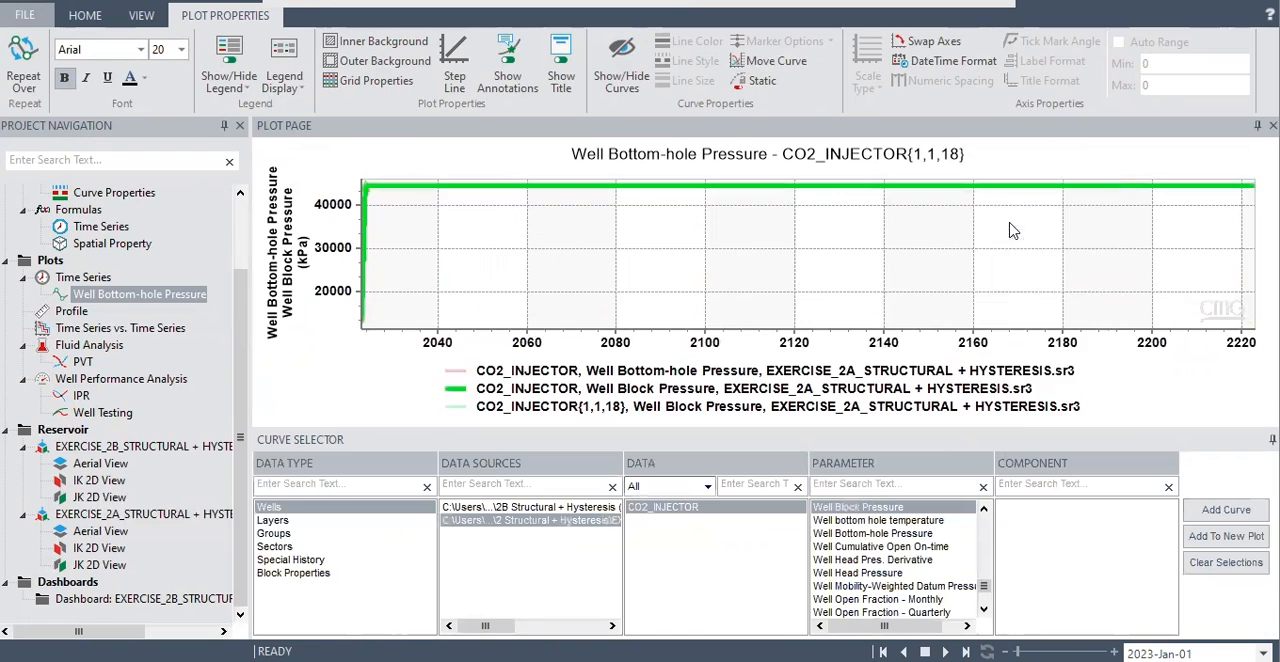
pyautogui.rightClick(935, 188)
pyautogui.click(979, 218)
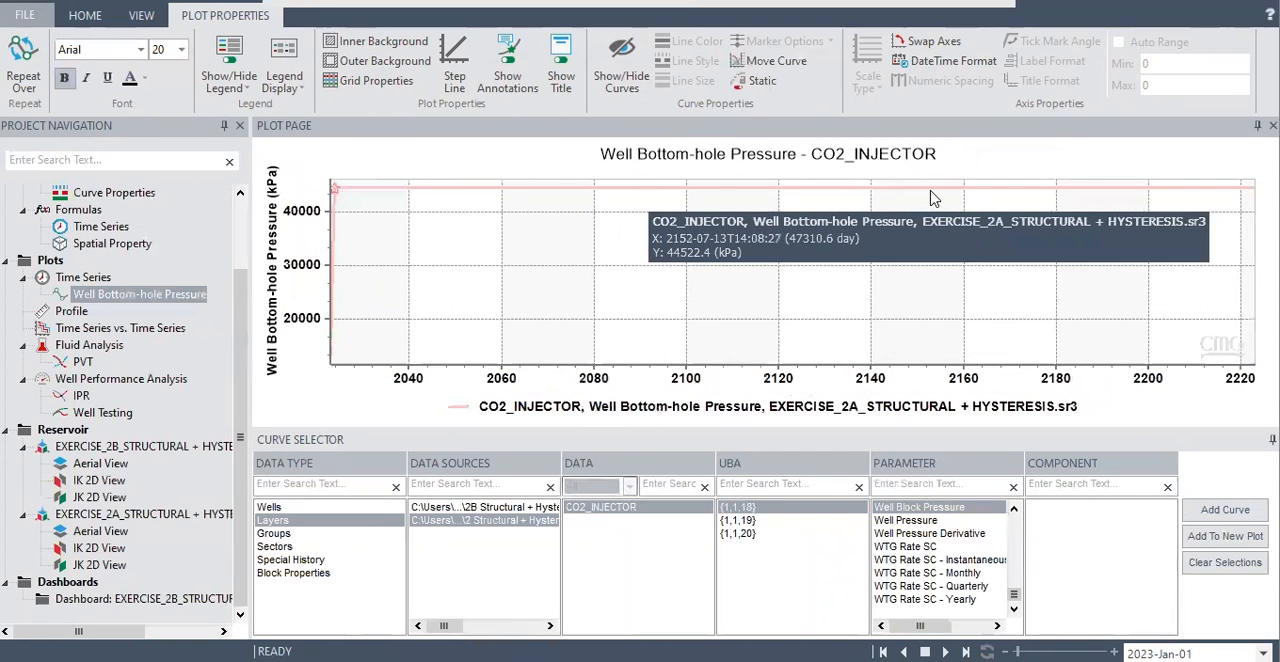
pyautogui.rightClick(931, 190)
pyautogui.click(982, 223)
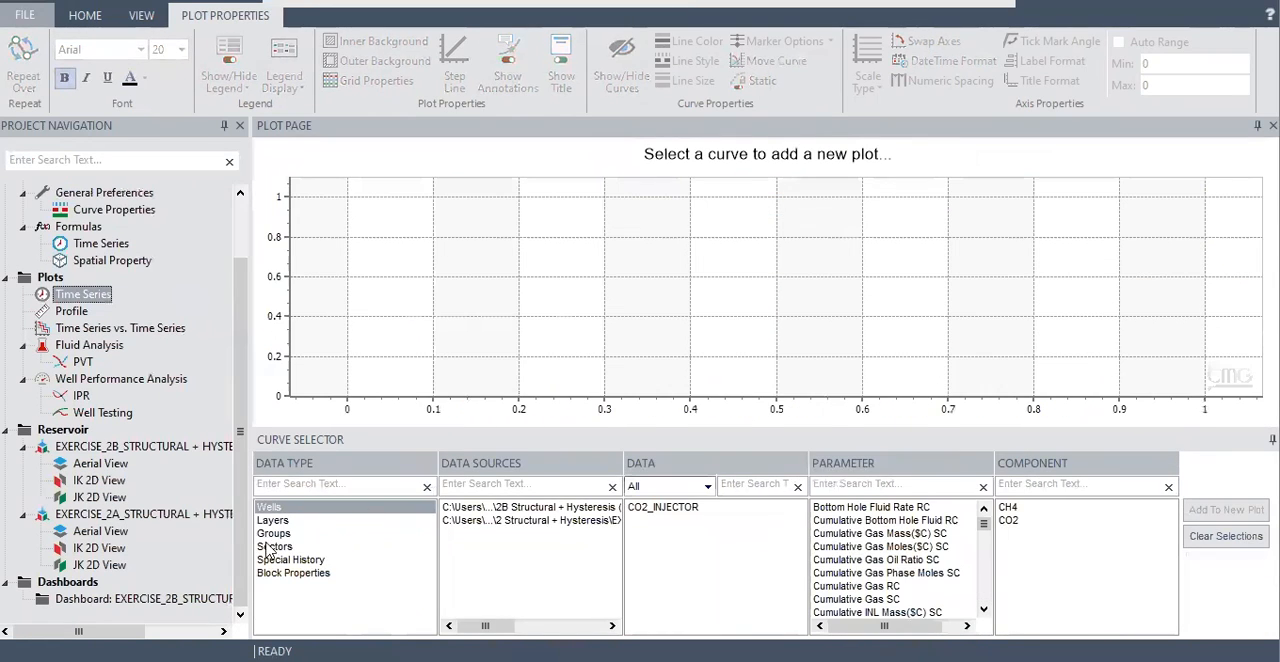
# Search the well-level parameters of CO2_INJECTOR in the Exercise 2A results for "dens".
pyautogui.click(272, 521)
pyautogui.click(513, 521)
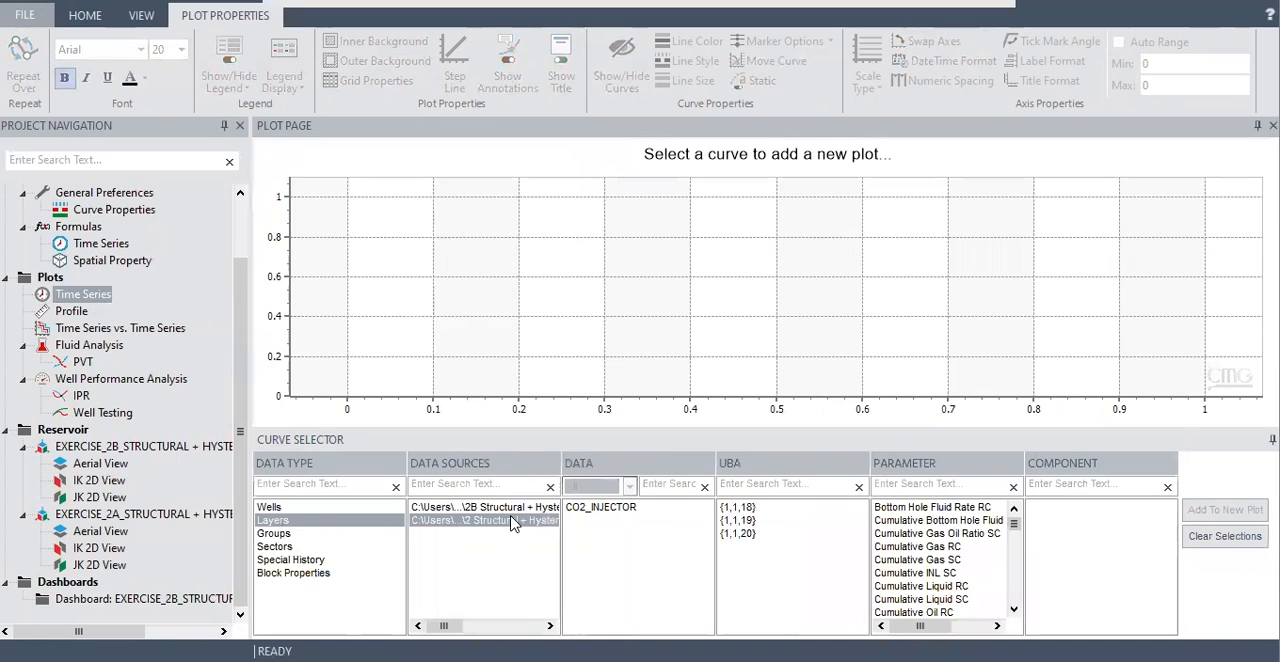
pyautogui.click(619, 510)
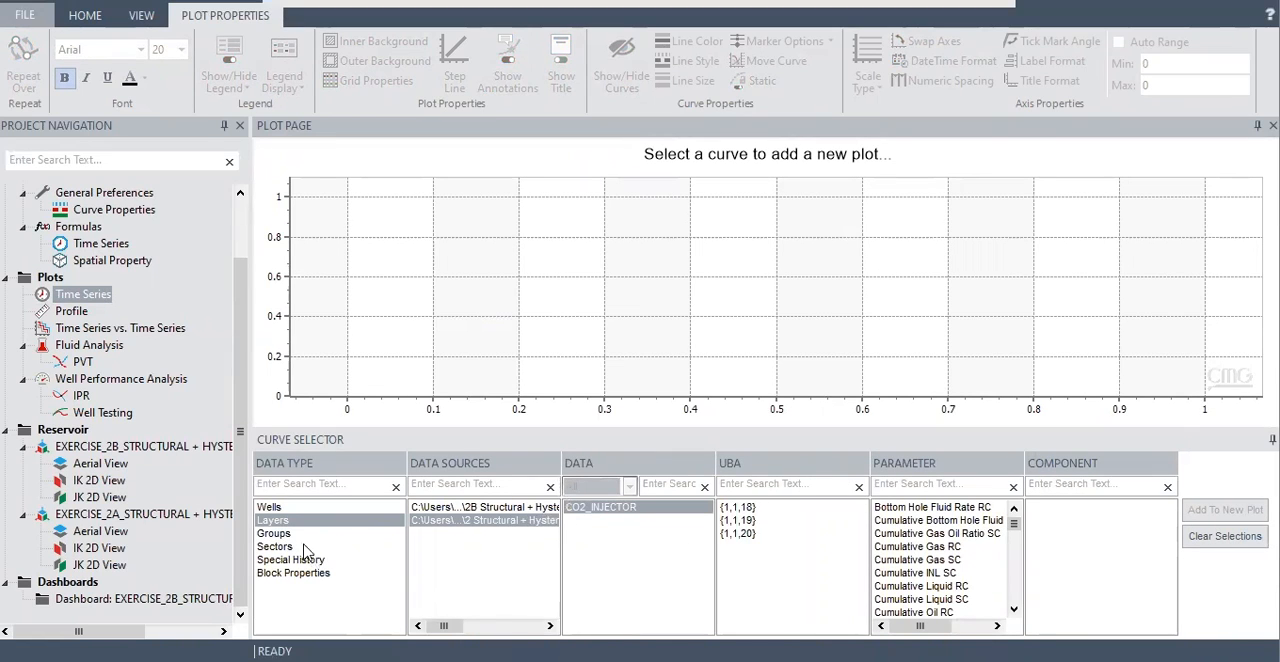
pyautogui.click(283, 509)
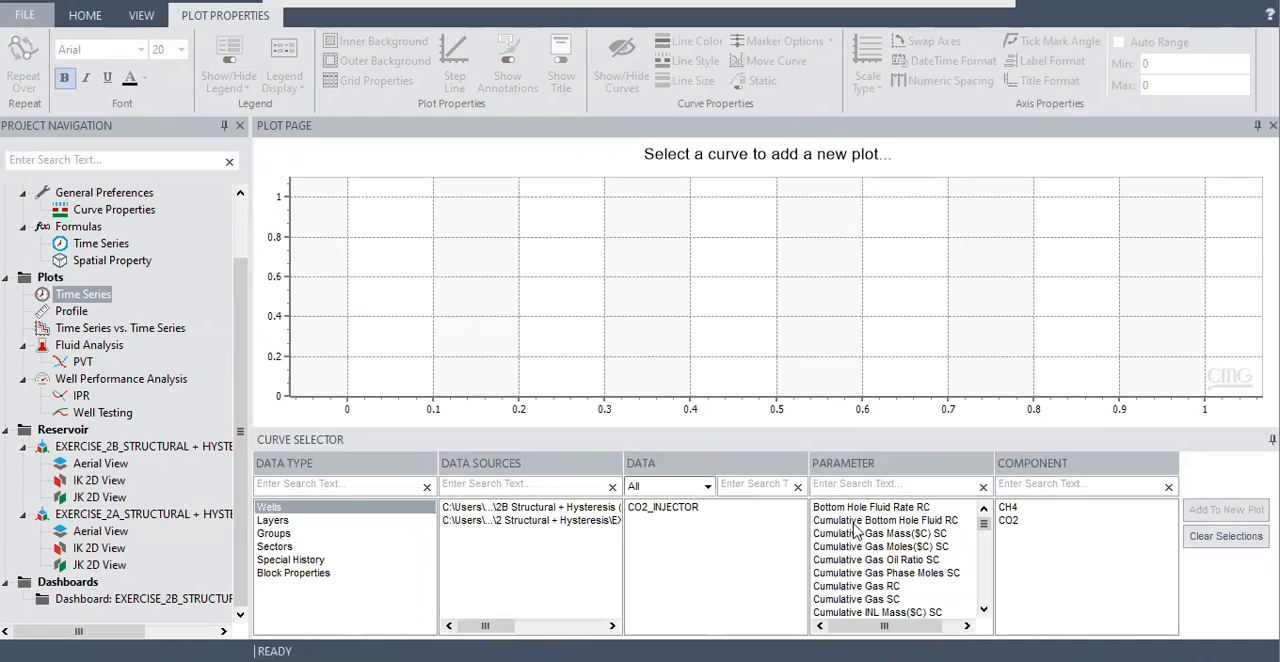
pyautogui.click(873, 487)
pyautogui.write('dens')
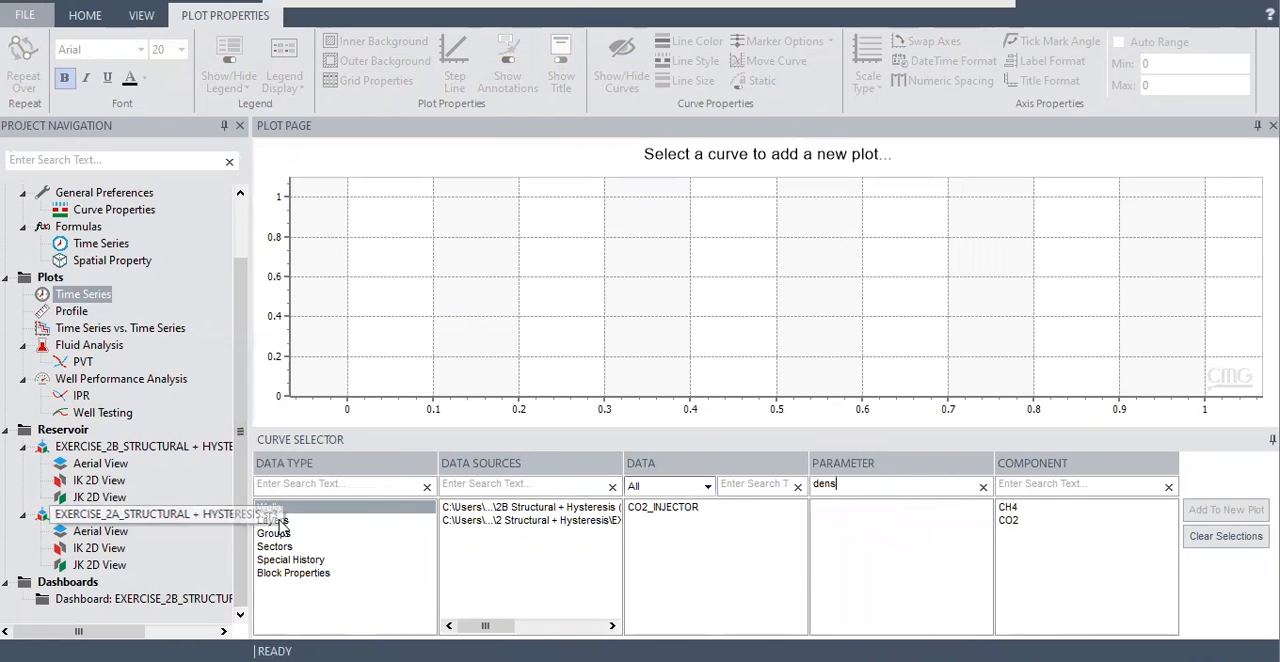
pyautogui.click(531, 521)
pyautogui.click(673, 510)
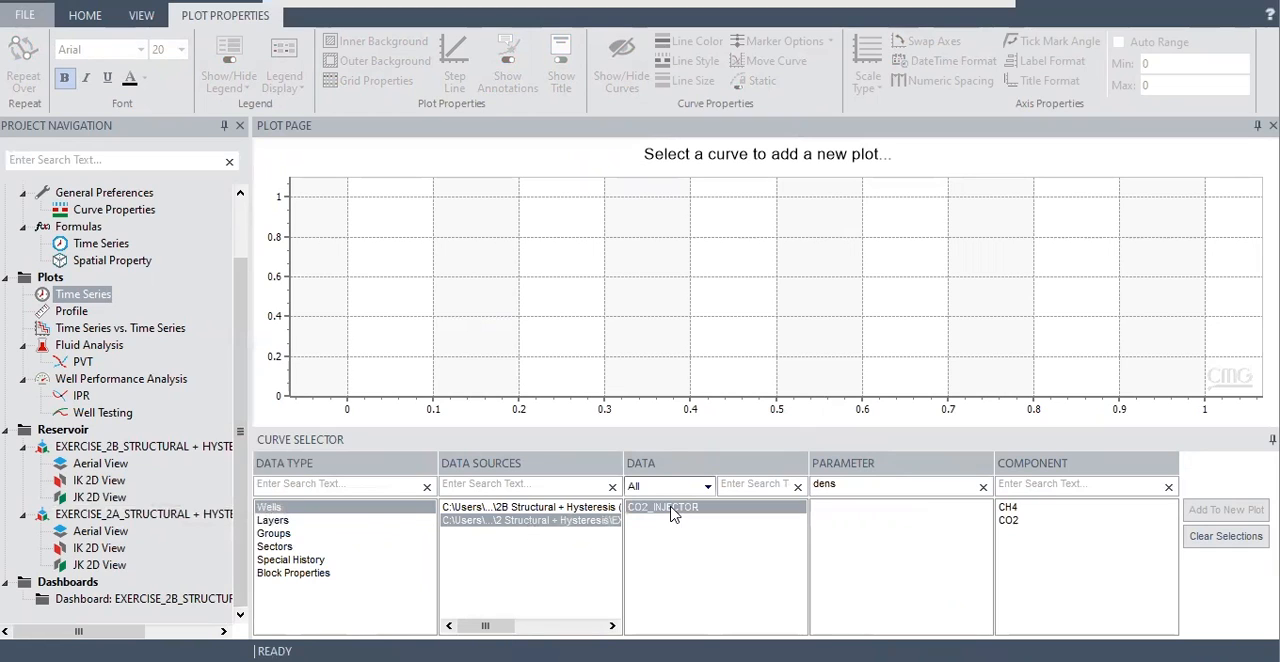
# Search the layer-level and group-level parameters for "density".
pyautogui.click(270, 518)
pyautogui.click(914, 484)
pyautogui.write('den')
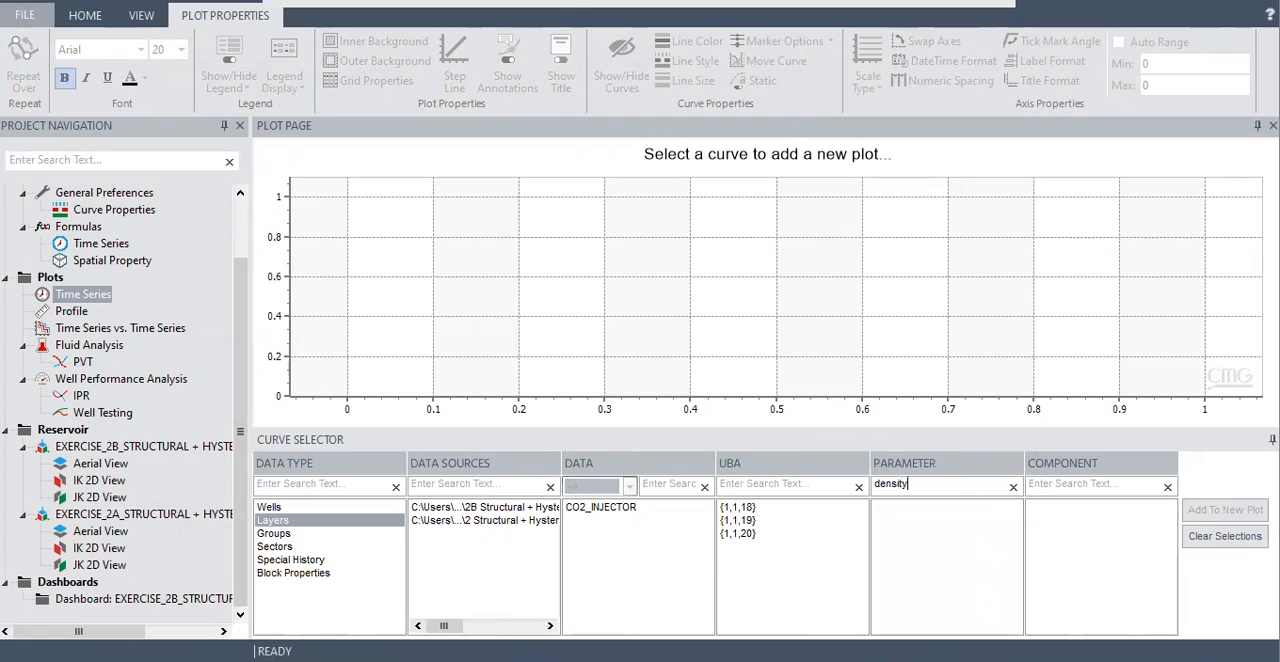
pyautogui.click(274, 533)
pyautogui.click(873, 484)
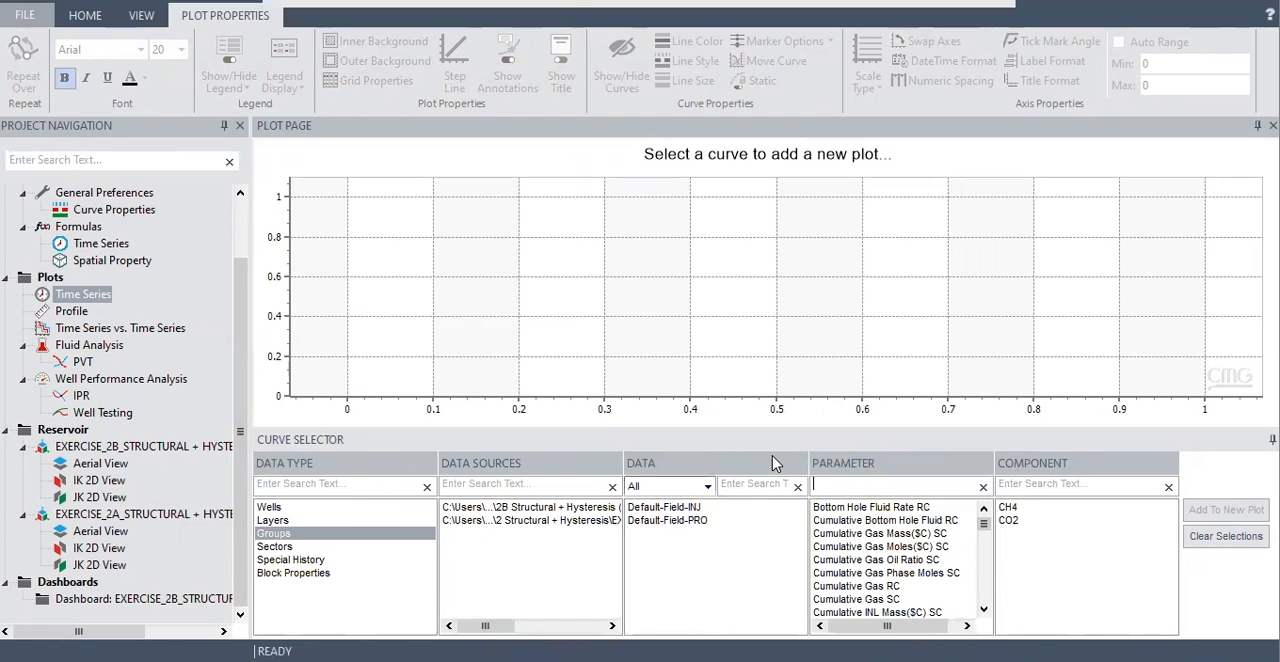
pyautogui.write('density')
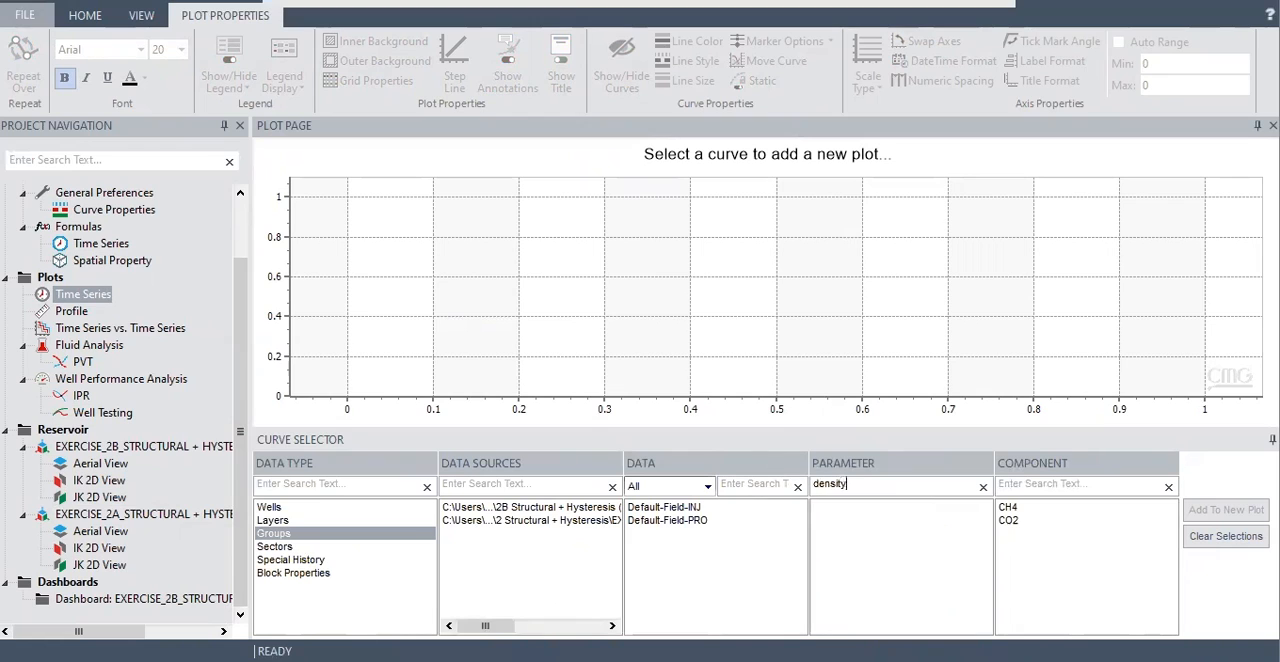
# Filter the block property parameters by "de" and choose Gas Mass Density.
pyautogui.click(295, 573)
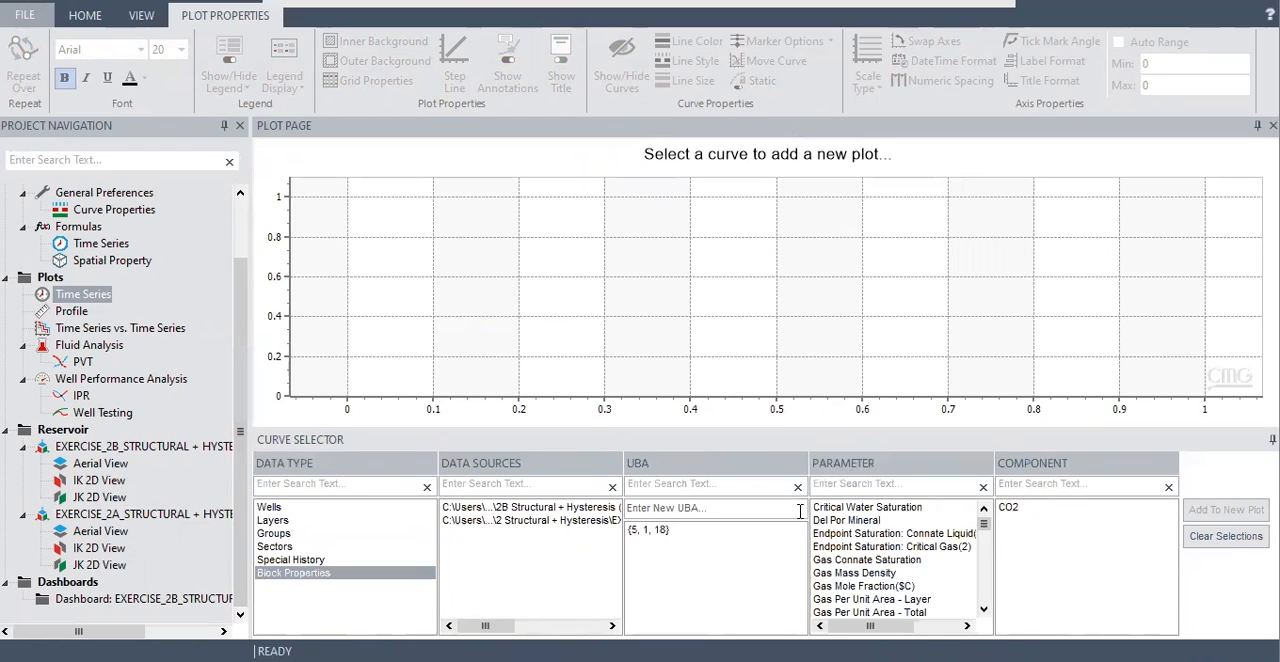
pyautogui.click(860, 488)
pyautogui.write('de')
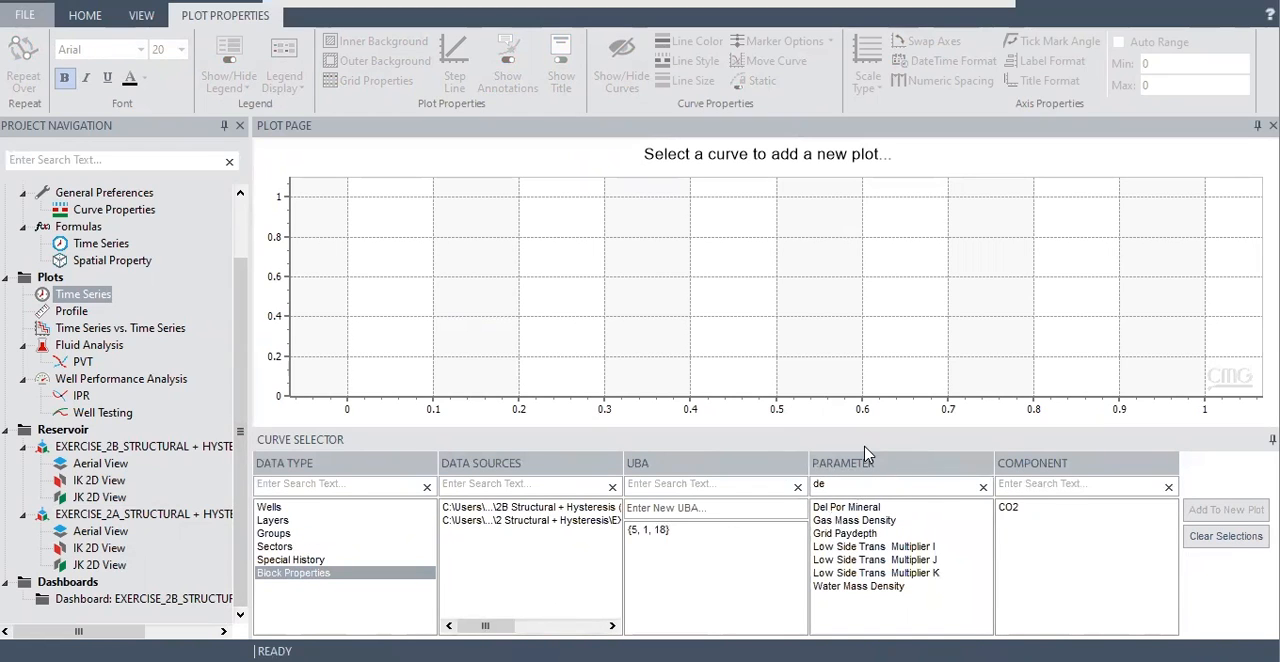
pyautogui.click(868, 520)
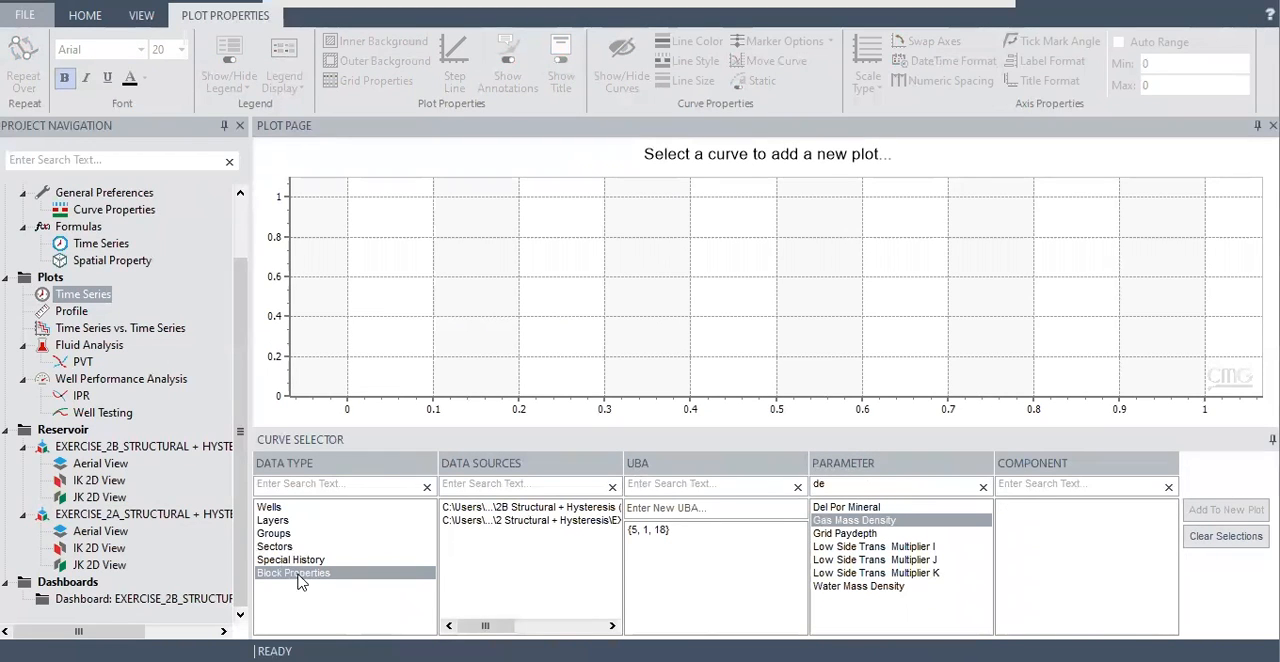
pyautogui.click(490, 509)
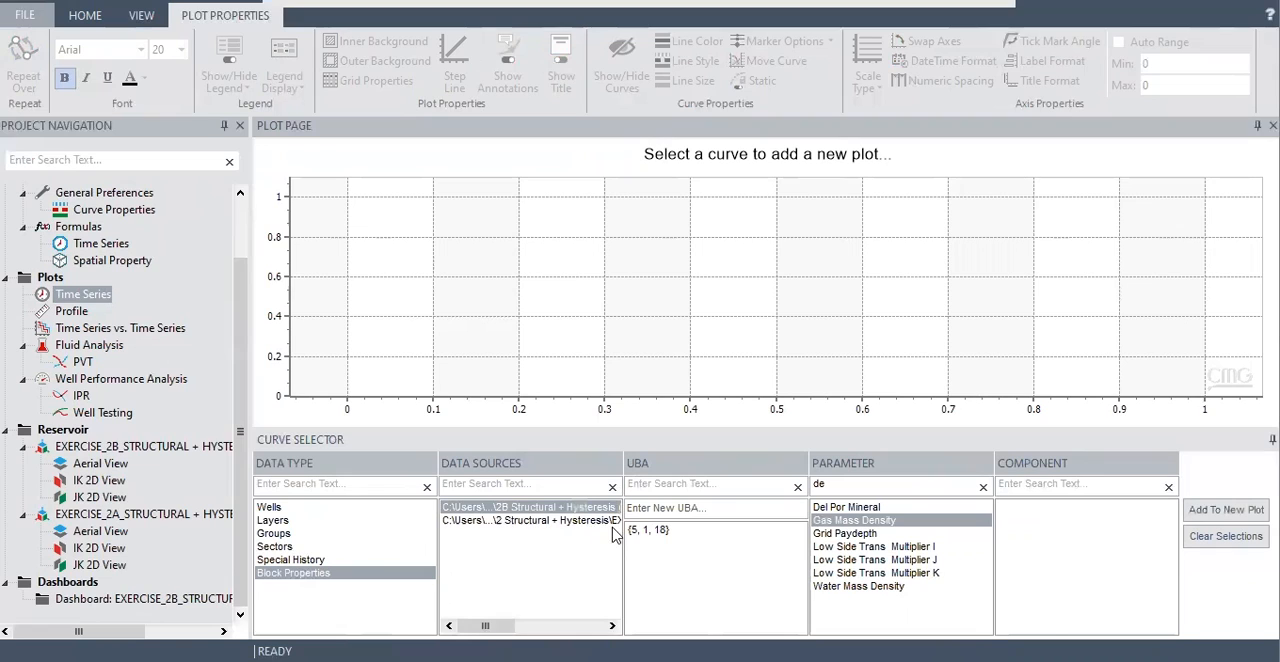
pyautogui.click(666, 535)
pyautogui.click(870, 522)
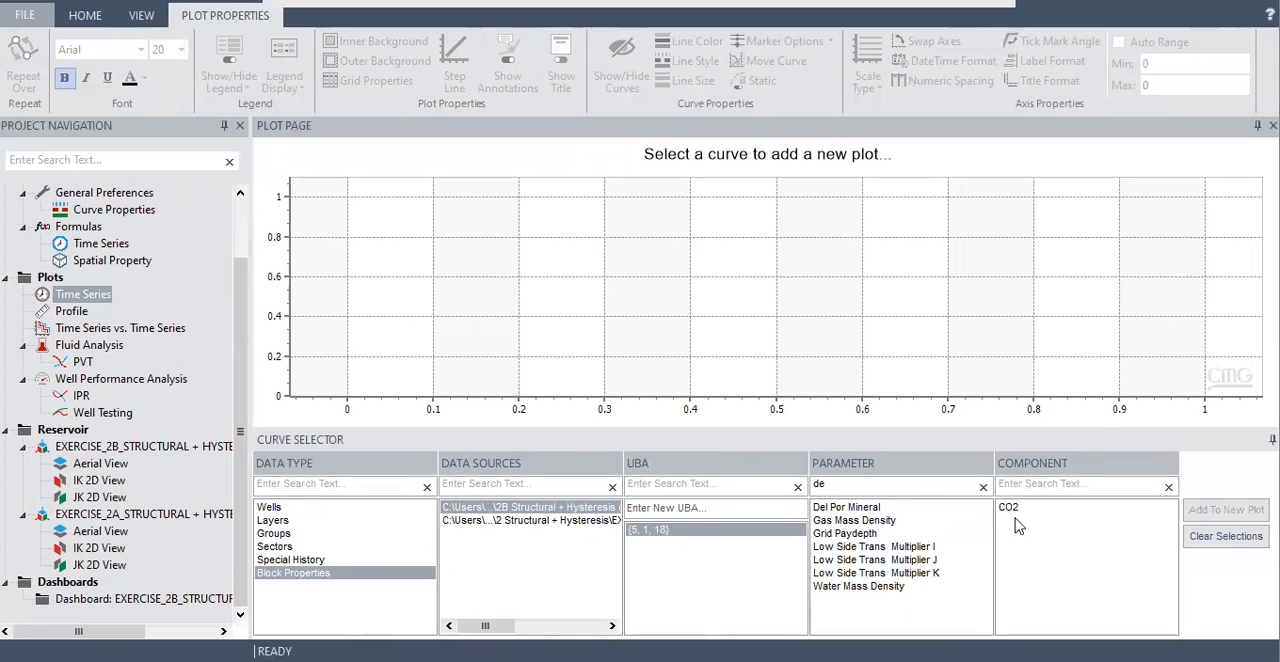
pyautogui.click(1015, 507)
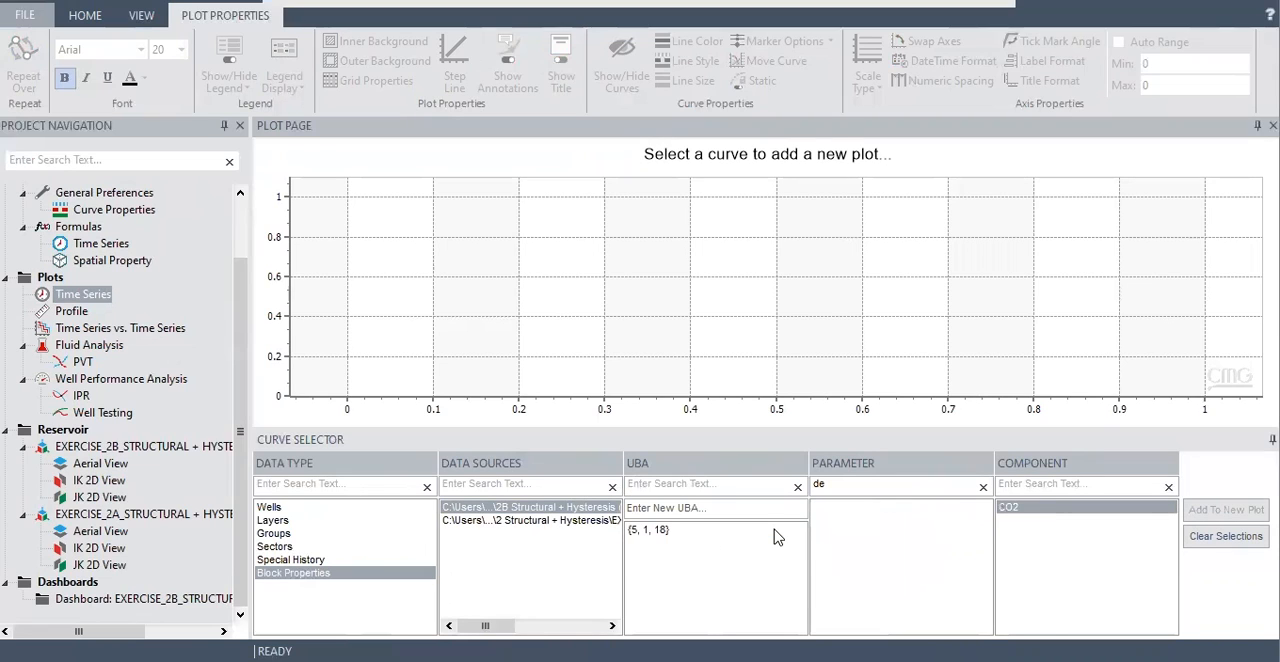
# Plot the Exercise 2A Gas Mass Density of block {5, 1, 18} in a new time series plot, with no component selected.
pyautogui.click(701, 530)
pyautogui.click(580, 521)
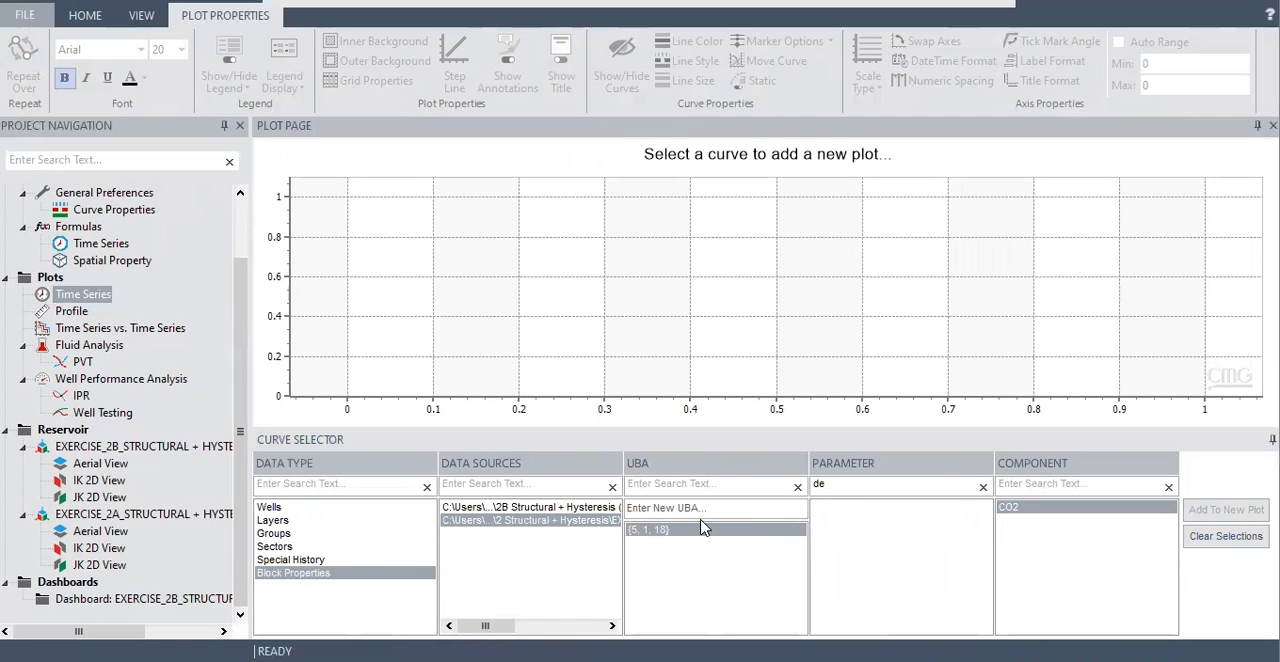
pyautogui.click(1168, 486)
pyautogui.click(1140, 509)
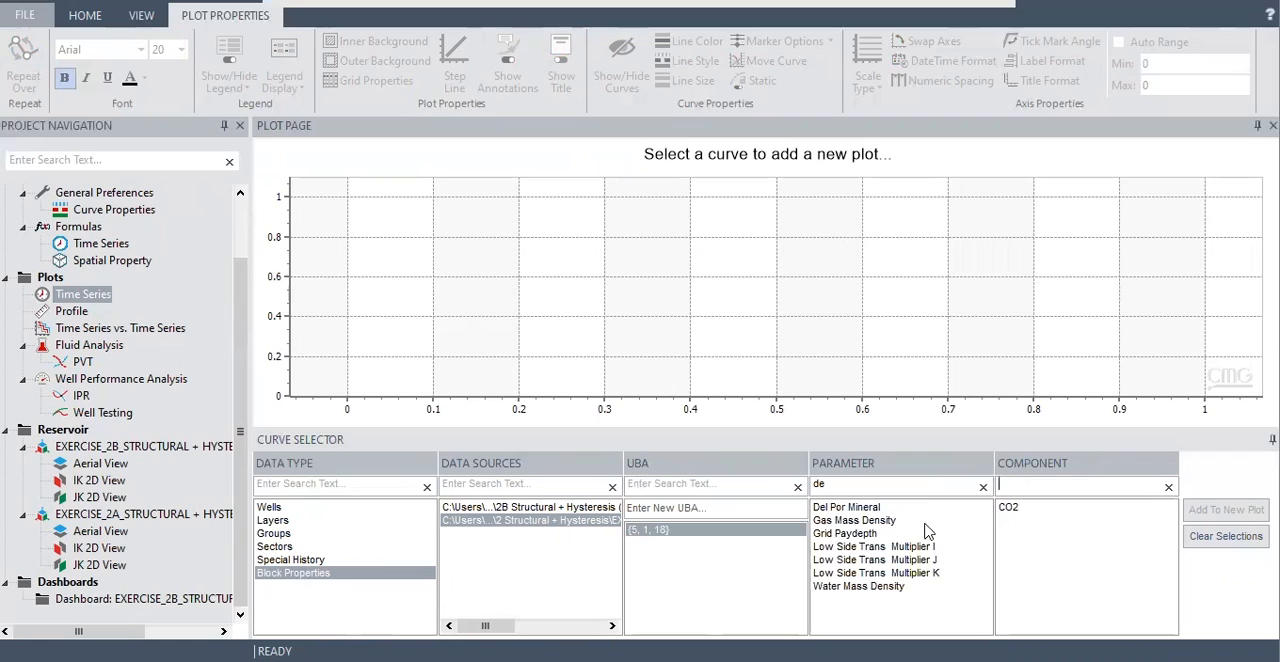
pyautogui.click(865, 522)
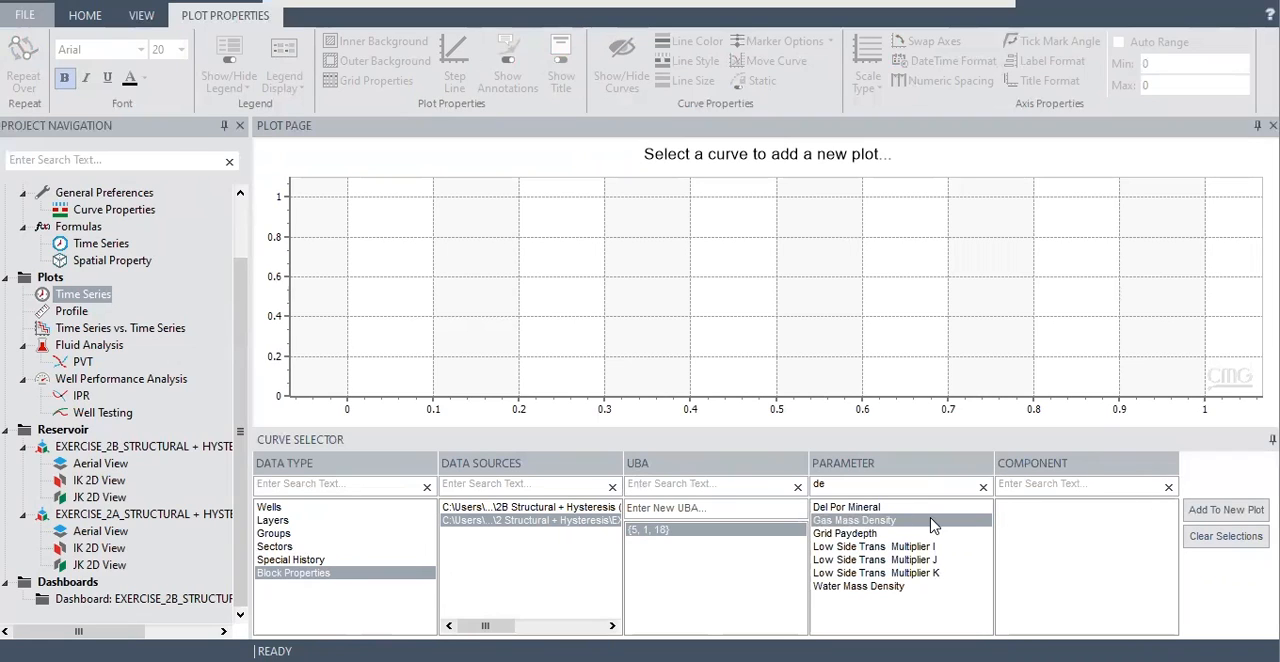
pyautogui.click(932, 523)
pyautogui.click(905, 522)
pyautogui.click(1215, 512)
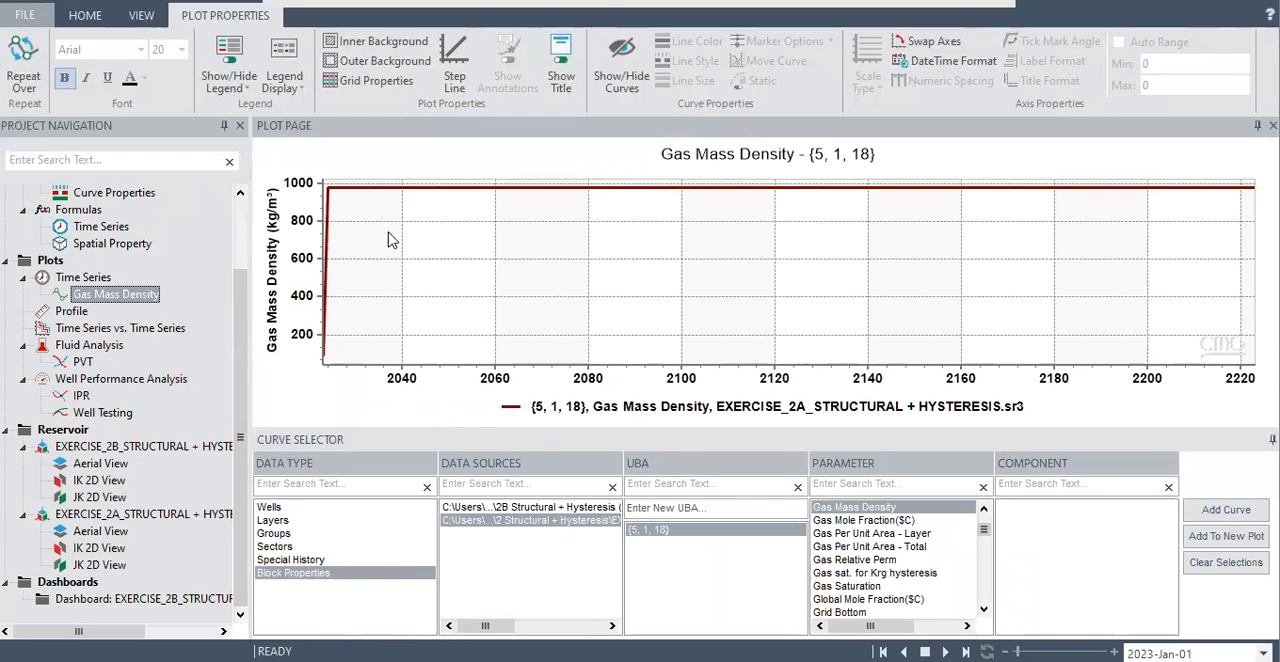
# Add the Exercise 2B Gas Mass Density curve for block {5, 1, 18} to the plot and compare it with the Exercise 2A curve.
pyautogui.moveTo(396, 198)
pyautogui.click(520, 508)
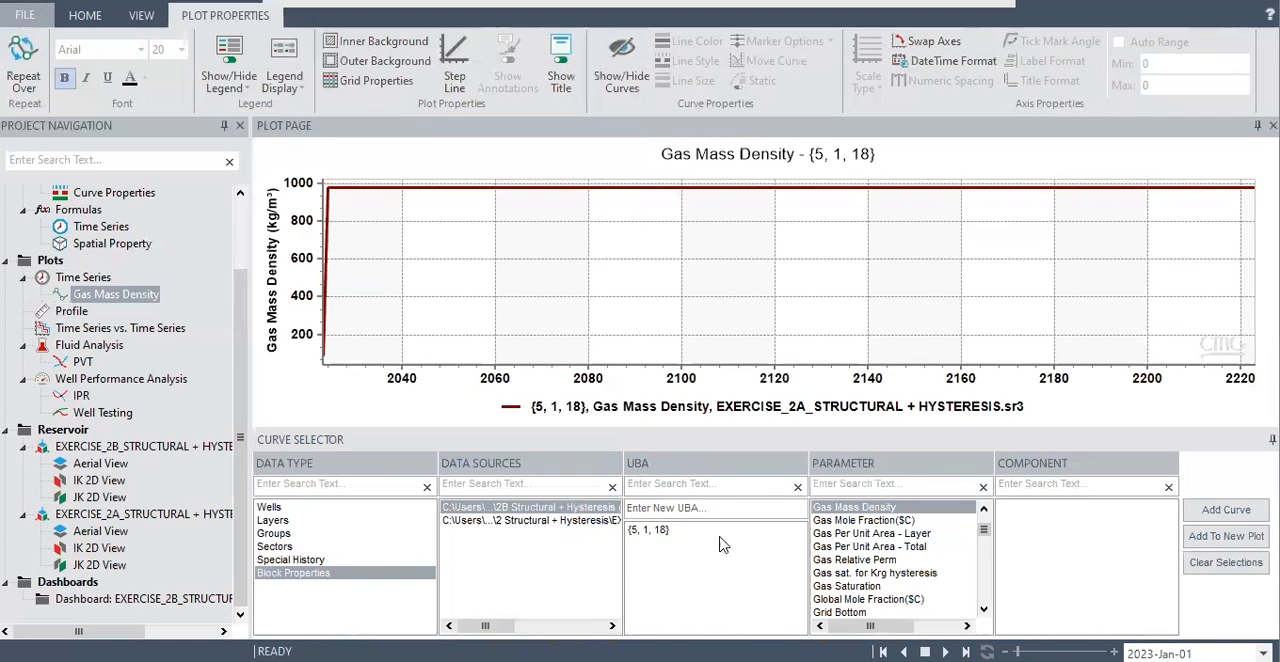
pyautogui.click(682, 530)
pyautogui.click(1227, 511)
pyautogui.moveTo(535, 262)
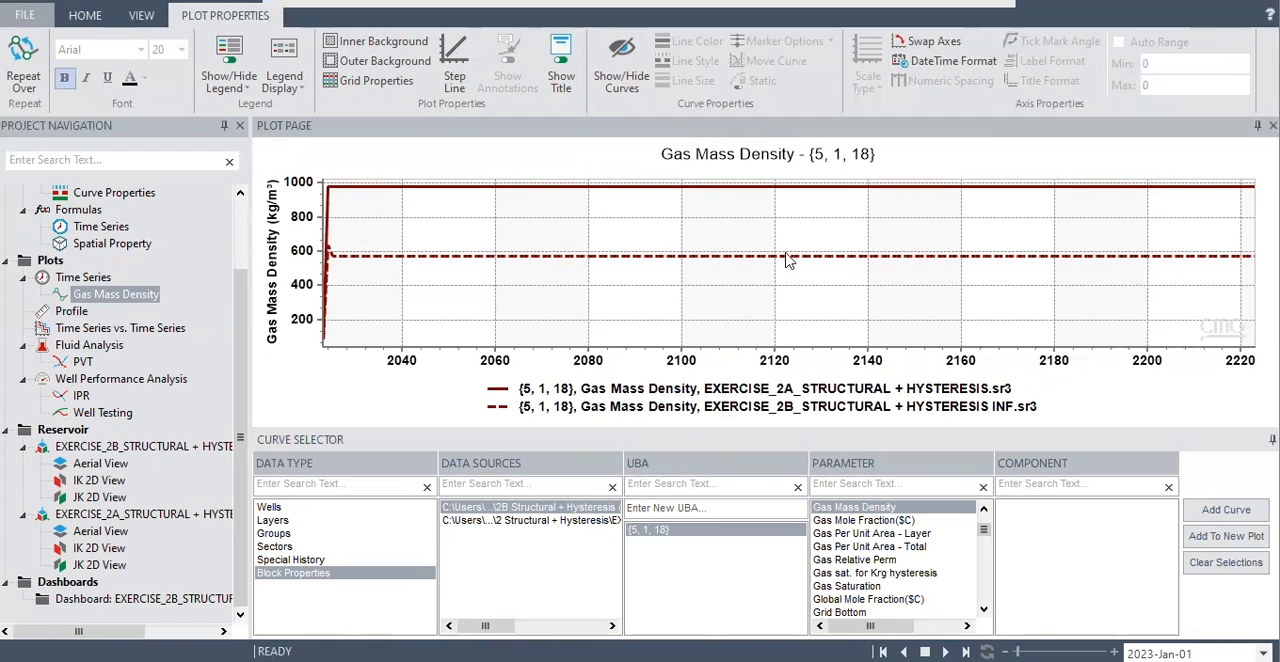
# Open the Exercise 2B dashboard and bring up the display settings of its Exercise 2B reservoir view.
pyautogui.doubleClick(205, 598)
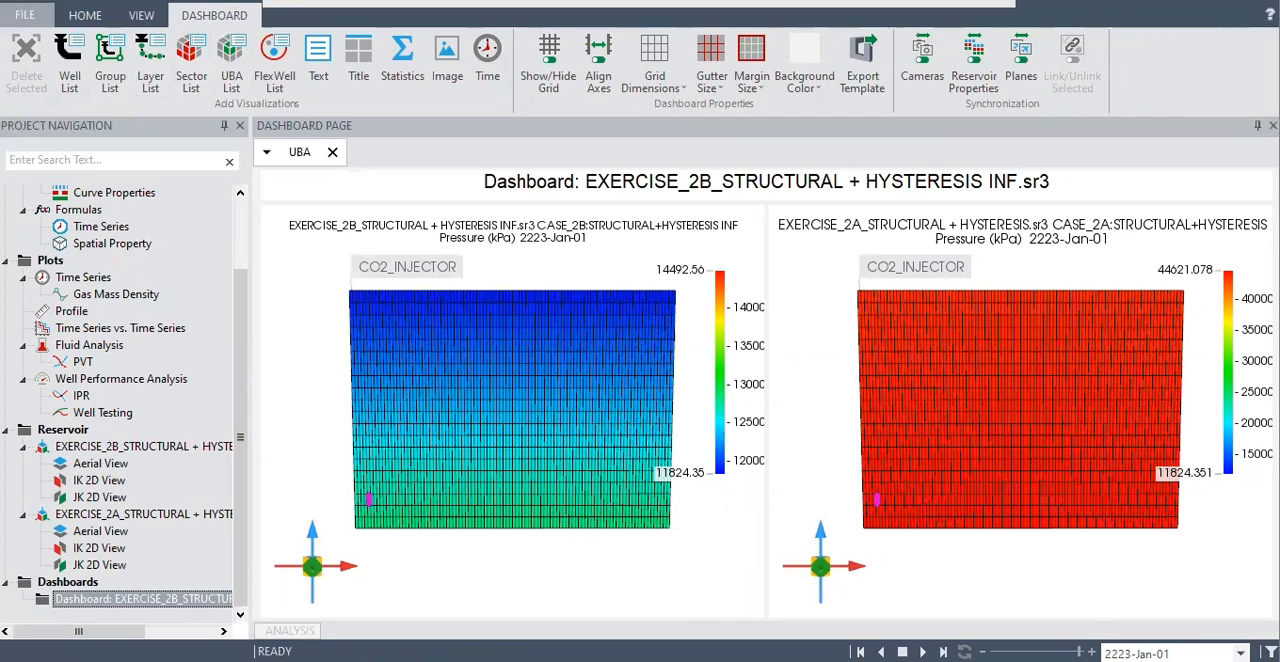
pyautogui.click(143, 16)
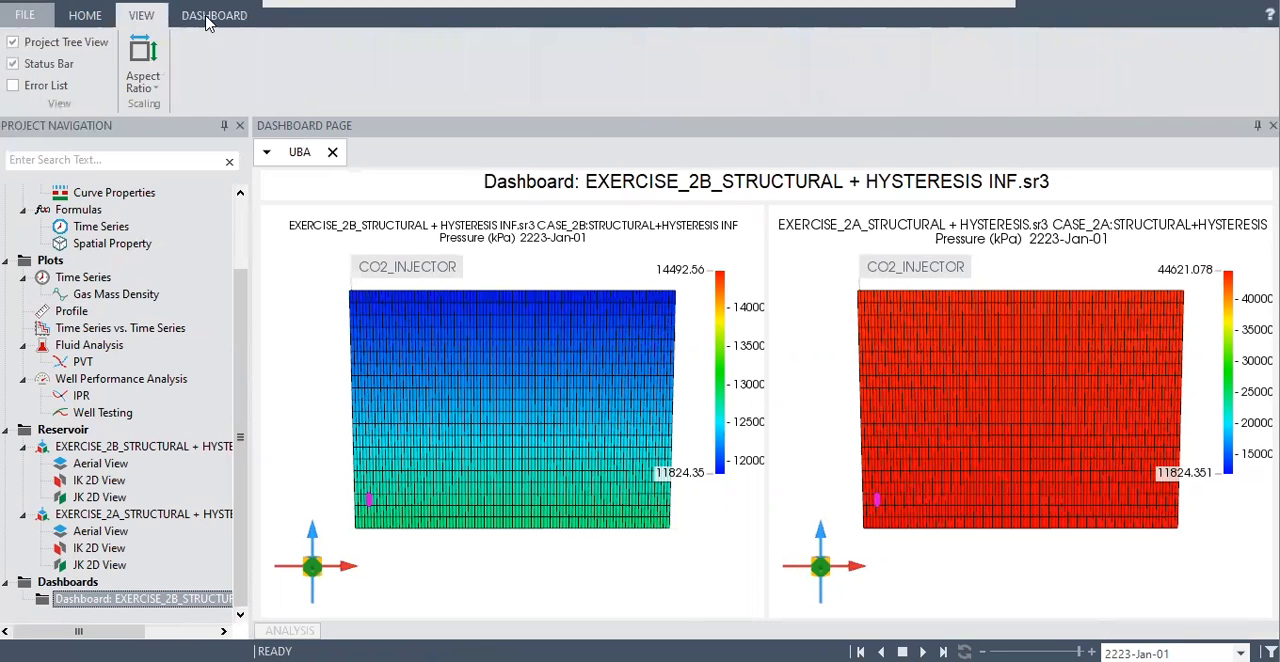
pyautogui.click(322, 362)
pyautogui.click(303, 16)
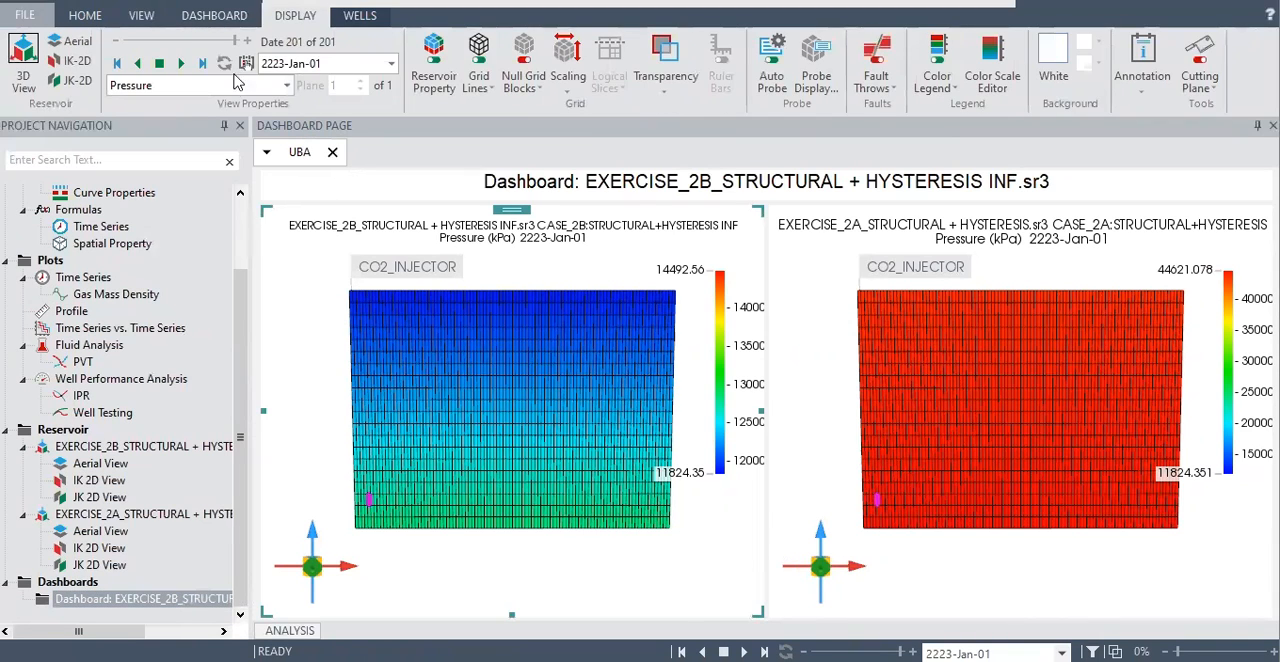
# Set the property displayed in the dashboard's reservoir views to Gas Saturation.
pyautogui.click(286, 85)
pyautogui.scroll(-3, 225, 228)
pyautogui.scroll(12, 225, 228)
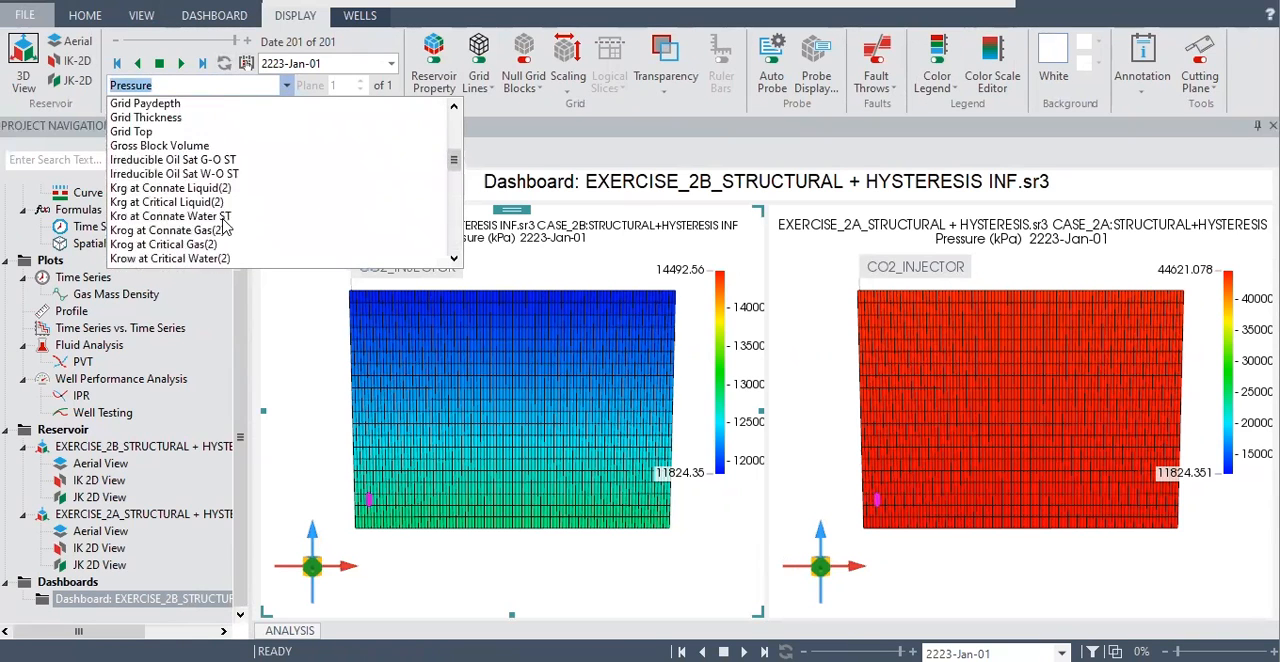
pyautogui.scroll(4, 225, 228)
pyautogui.click(168, 158)
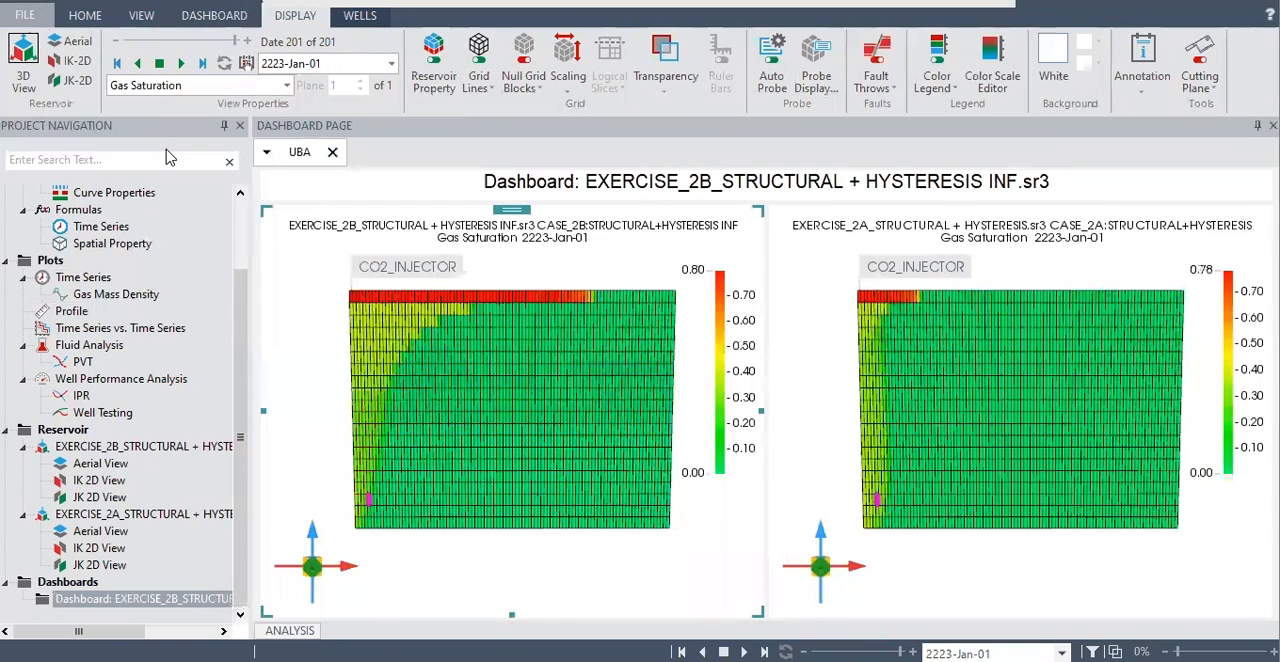